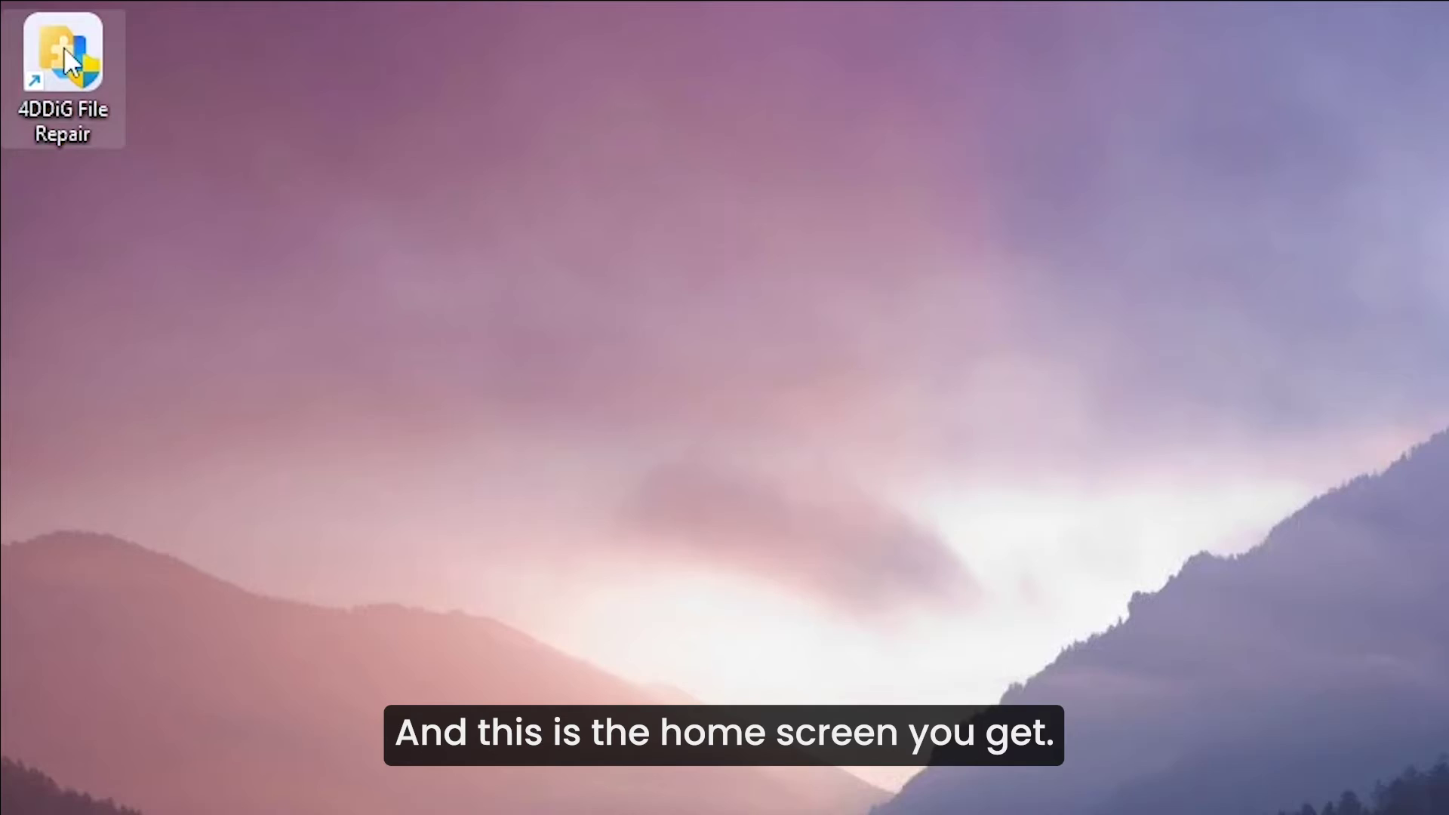
Step: Launch 4DDiG File Repair from its desktop icon
{"action": "double_click", "coordinate": [63, 47]}
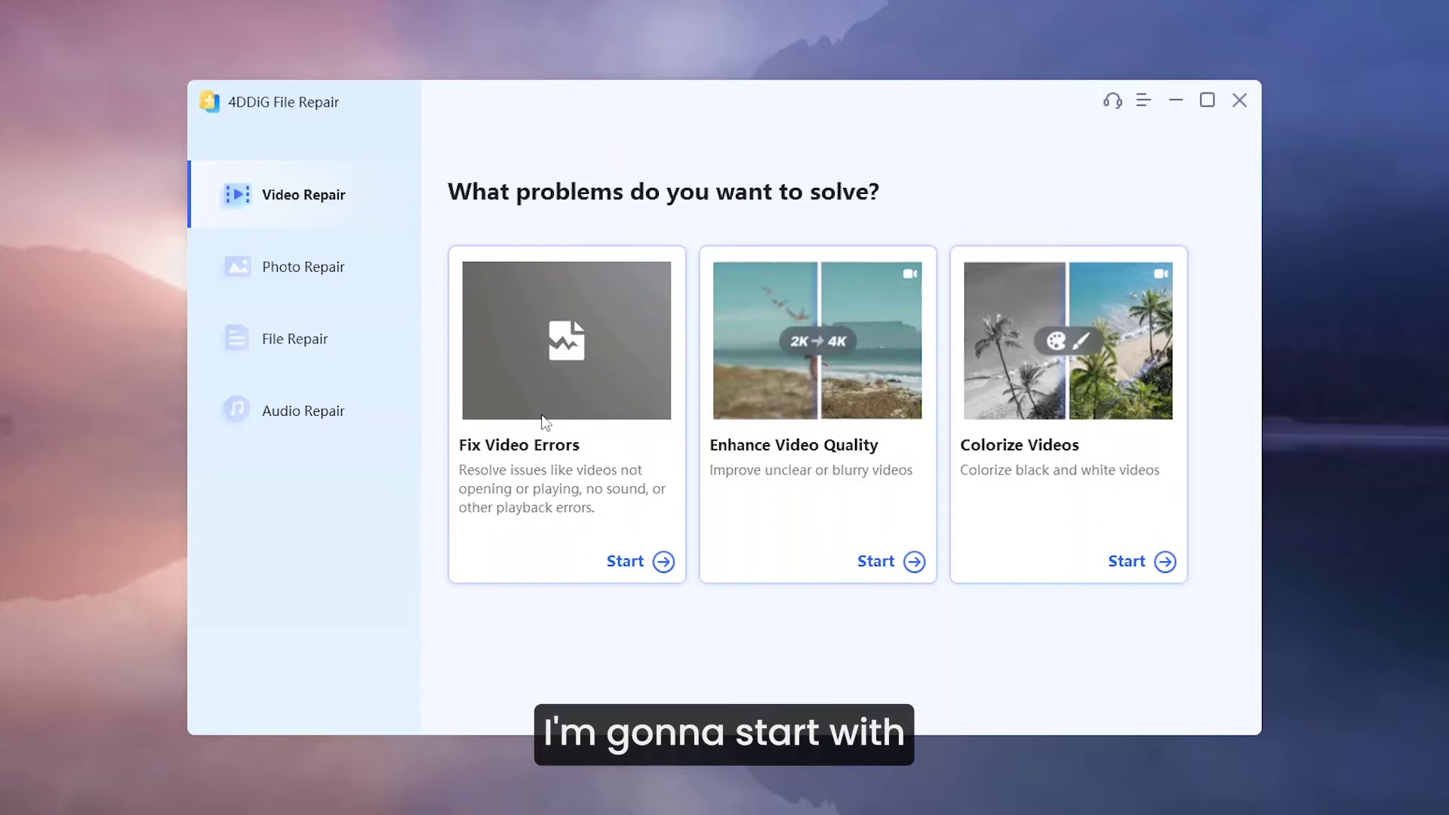
Step: Start Enhance Video Quality and drag the 'video upscale' clip in from File Explorer
{"action": "left_click", "coordinate": [805, 419]}
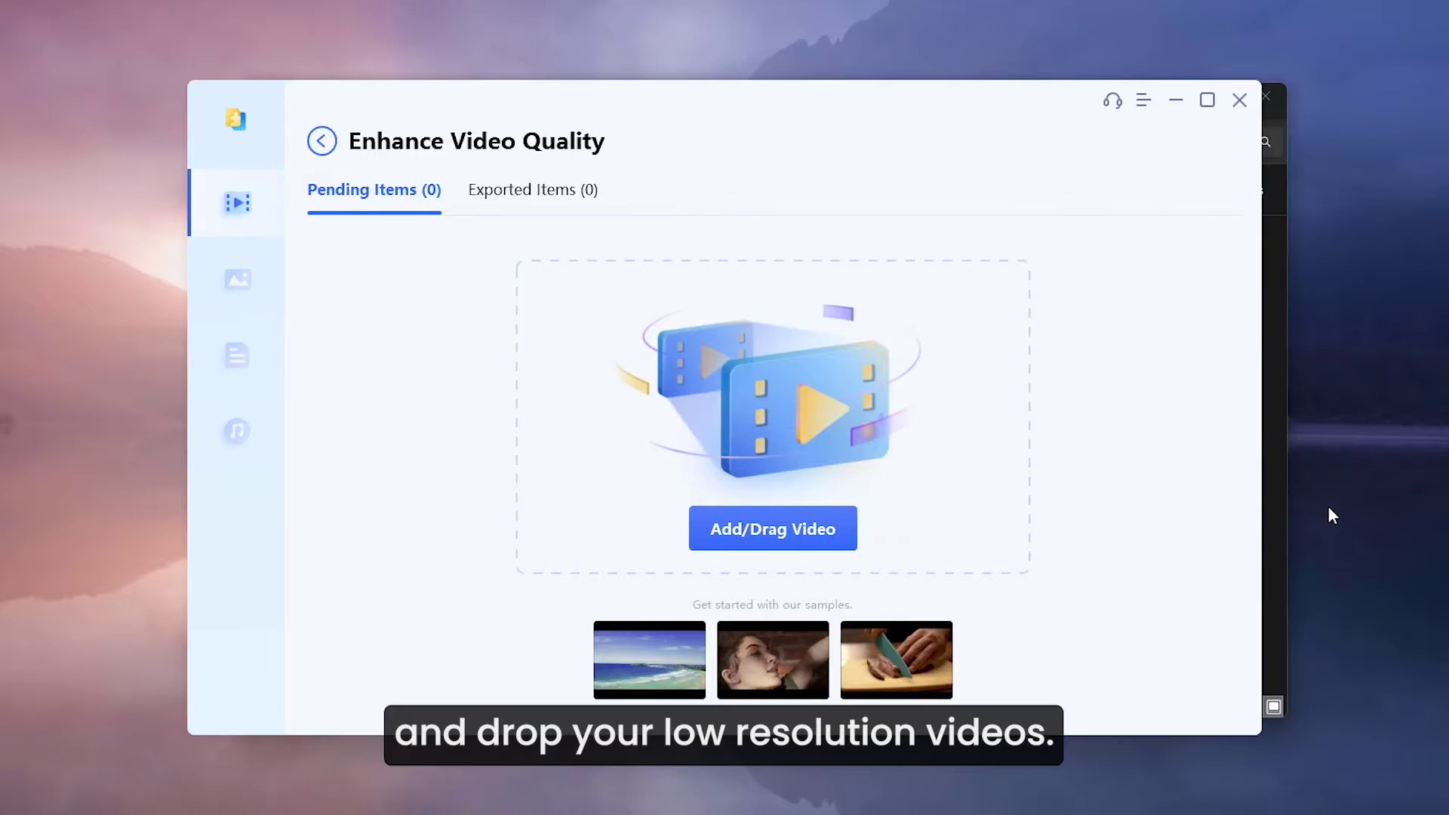
{"action": "key", "text": "alt+Tab"}
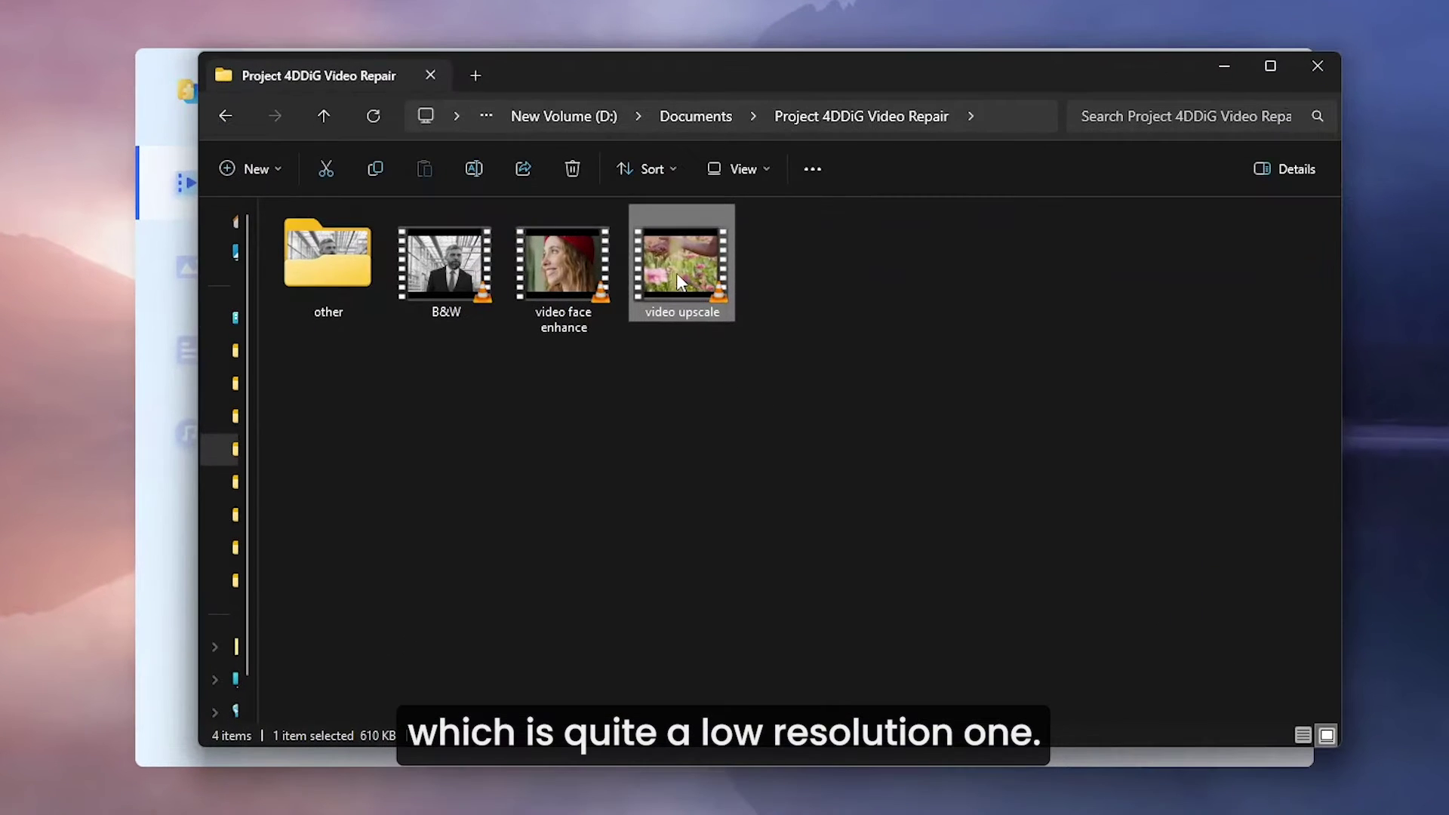
{"action": "left_click_drag", "start_coordinate": [689, 309], "coordinate": [708, 426]}
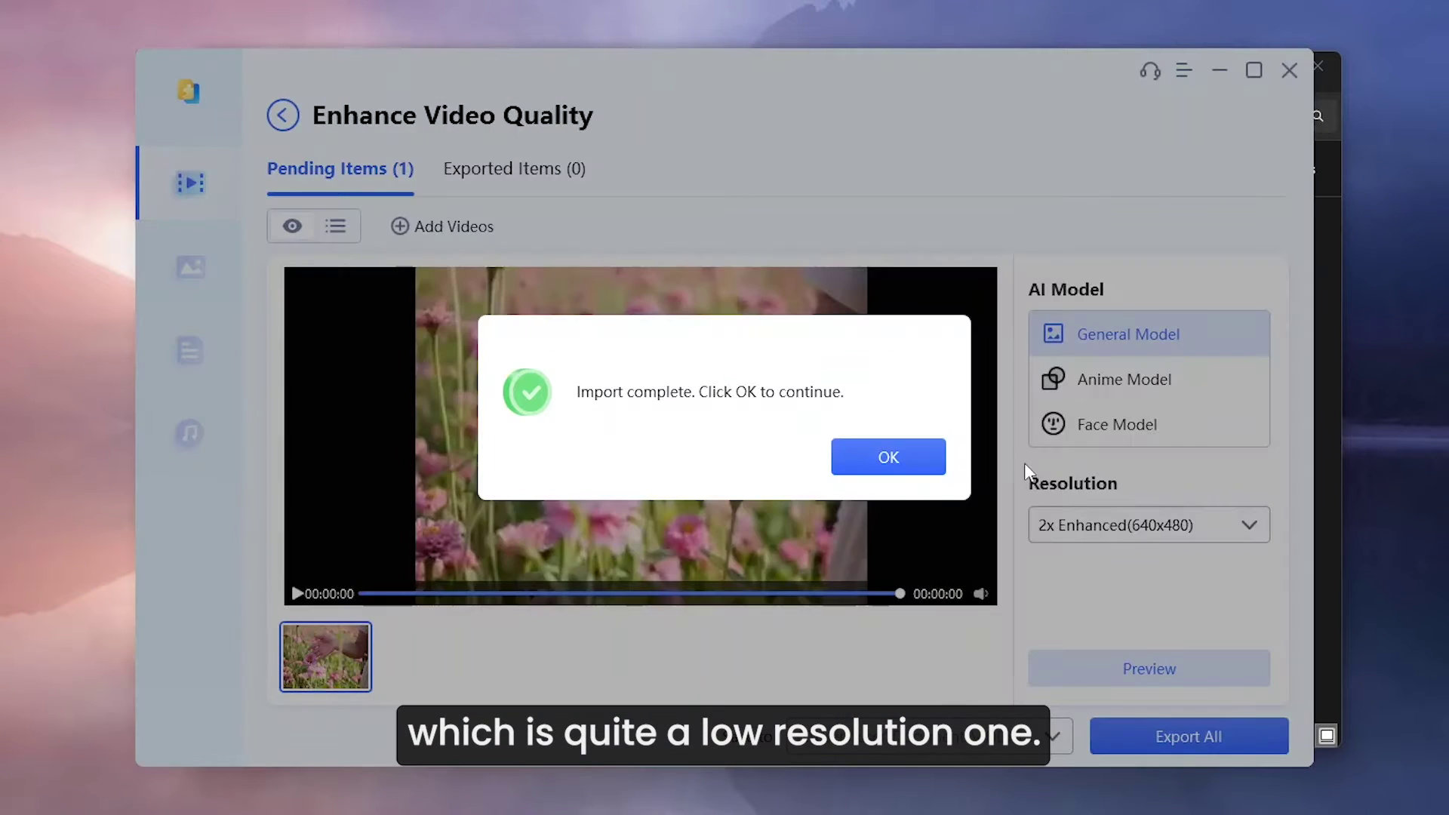
Step: Dismiss the import notice and set output to 2x Enhanced (640x480) after trying 4x and Custom
{"action": "left_click", "coordinate": [902, 459]}
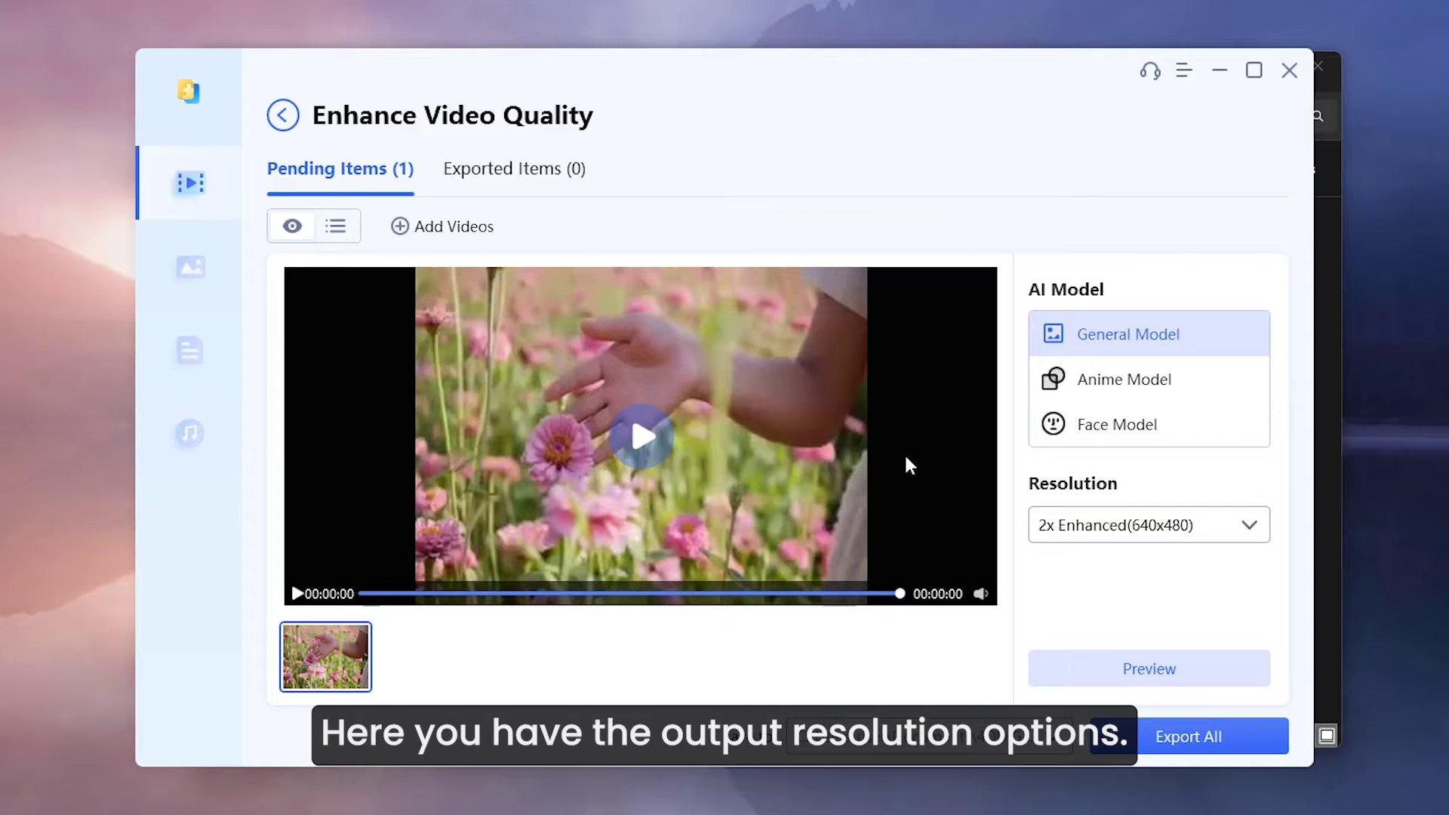
{"action": "left_click", "coordinate": [1216, 524]}
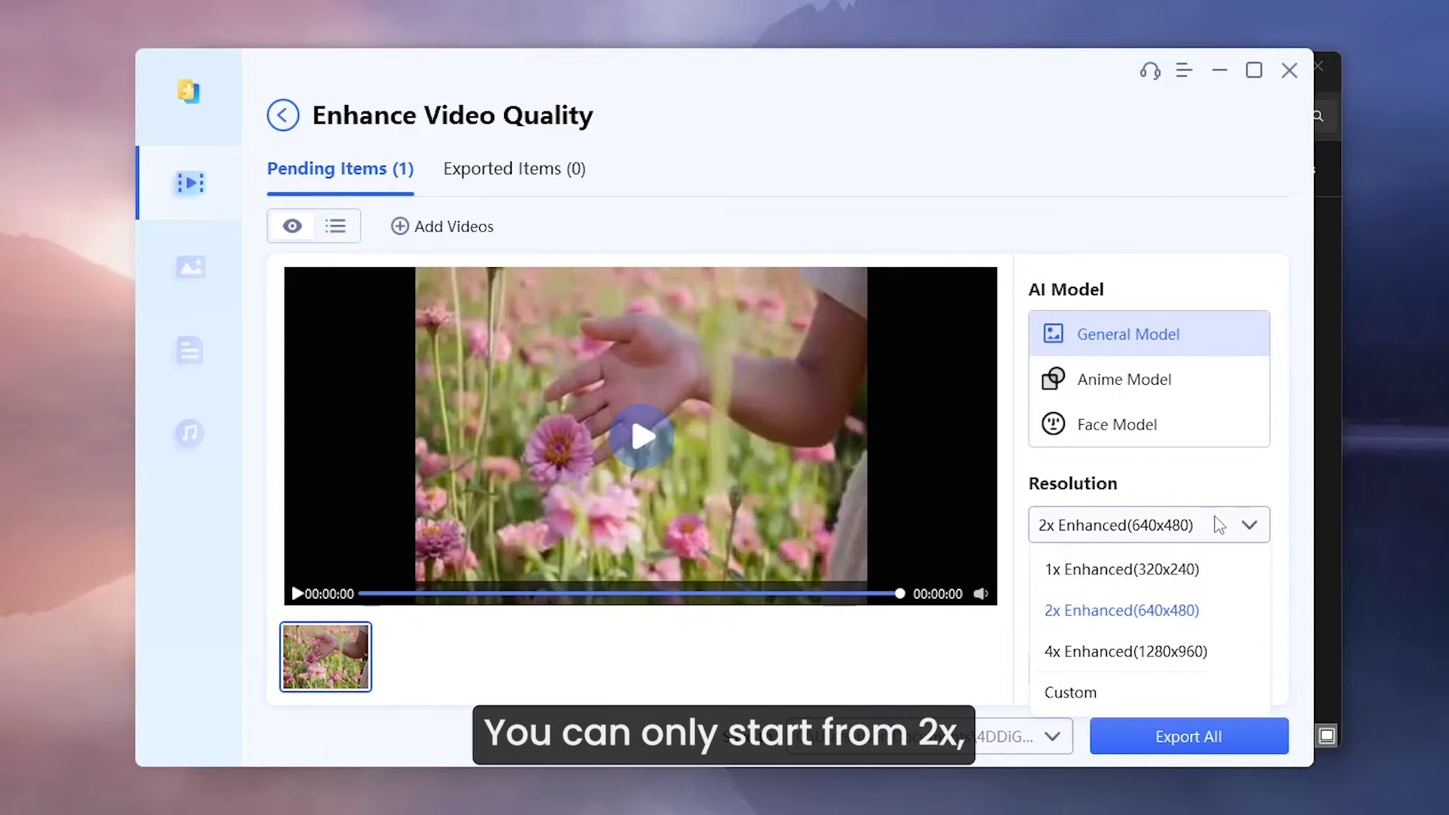
{"action": "left_click", "coordinate": [1155, 652]}
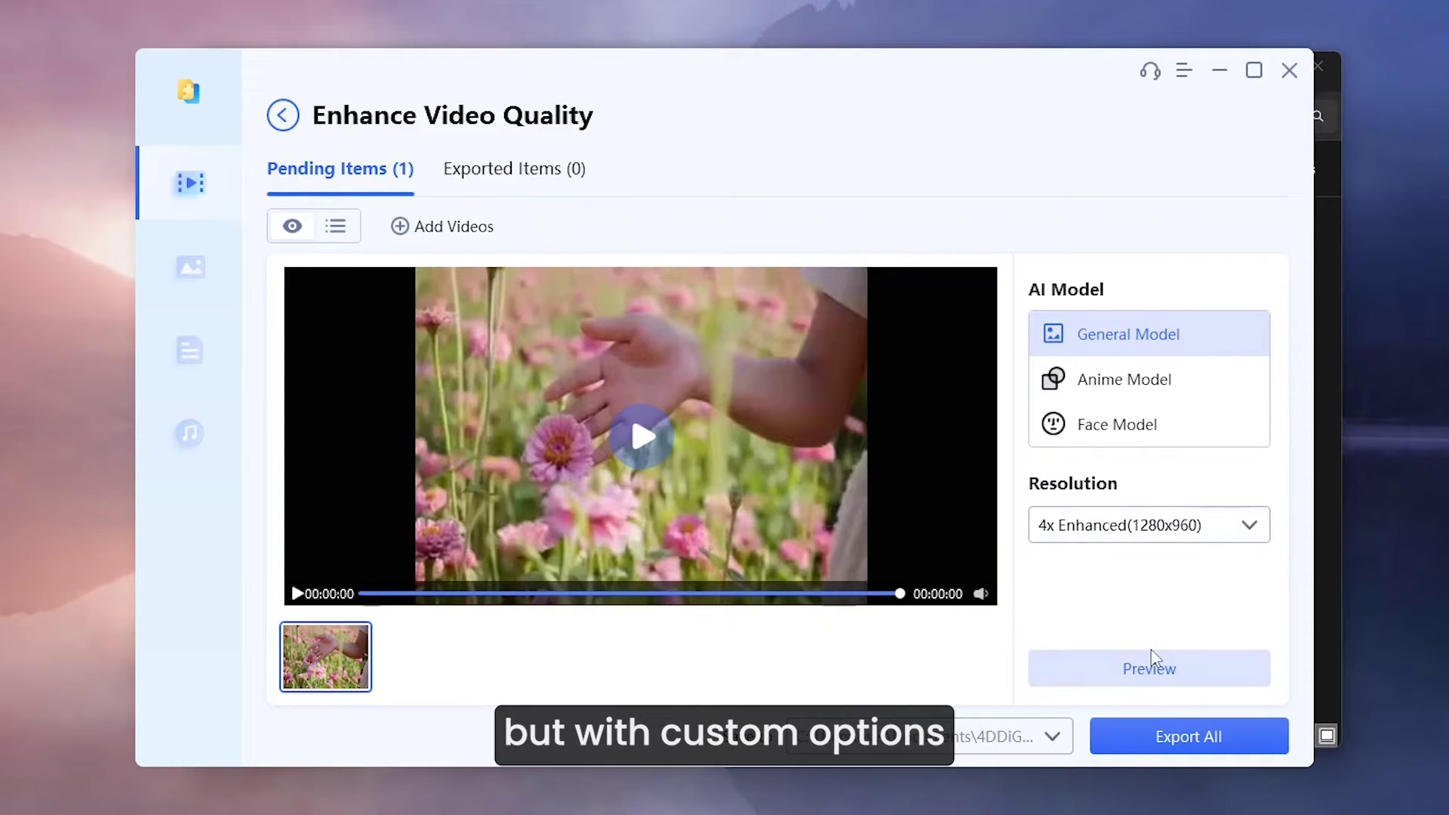
{"action": "left_click", "coordinate": [1207, 526]}
{"action": "left_click", "coordinate": [1128, 687]}
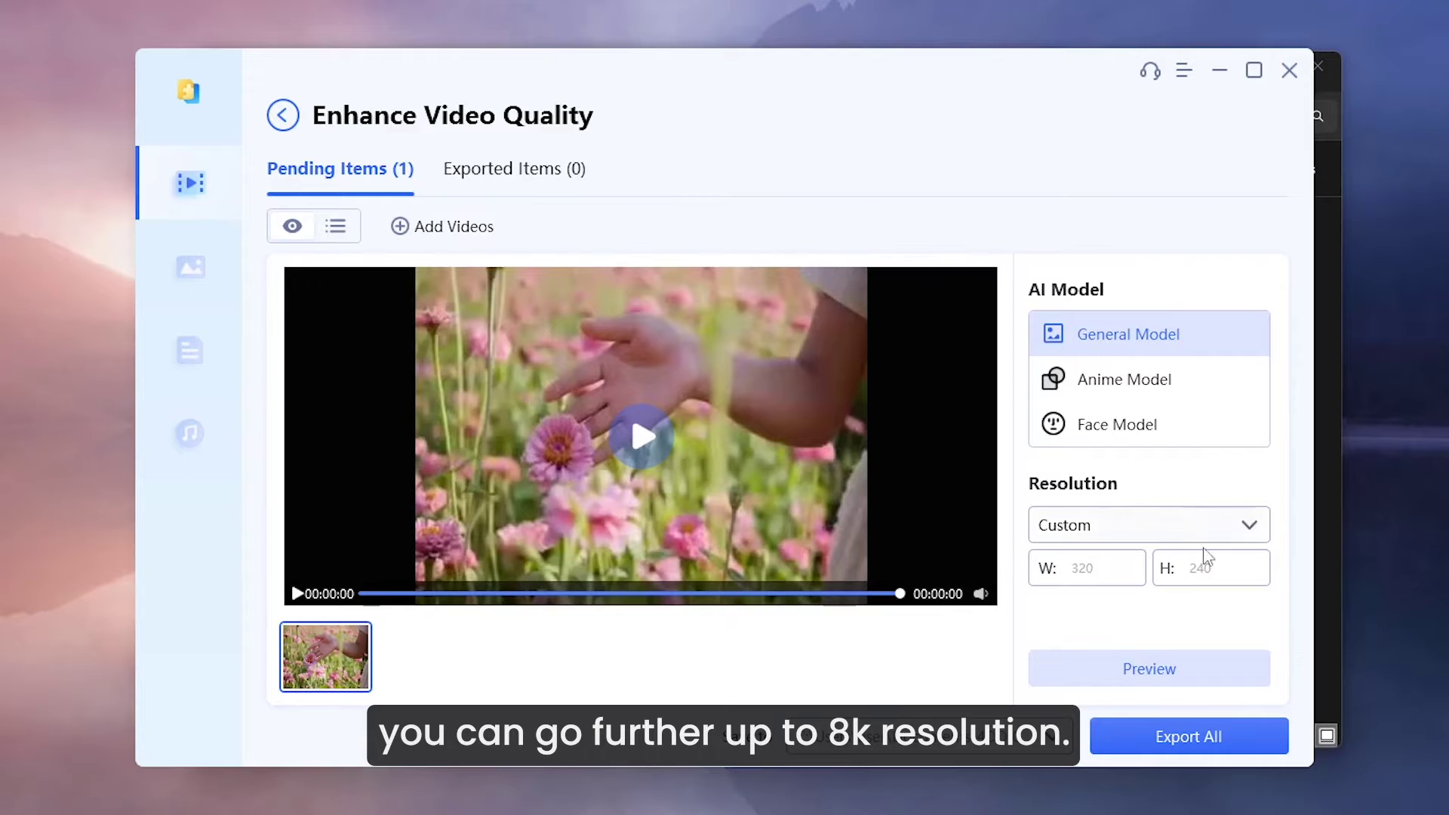
{"action": "left_click", "coordinate": [1154, 529]}
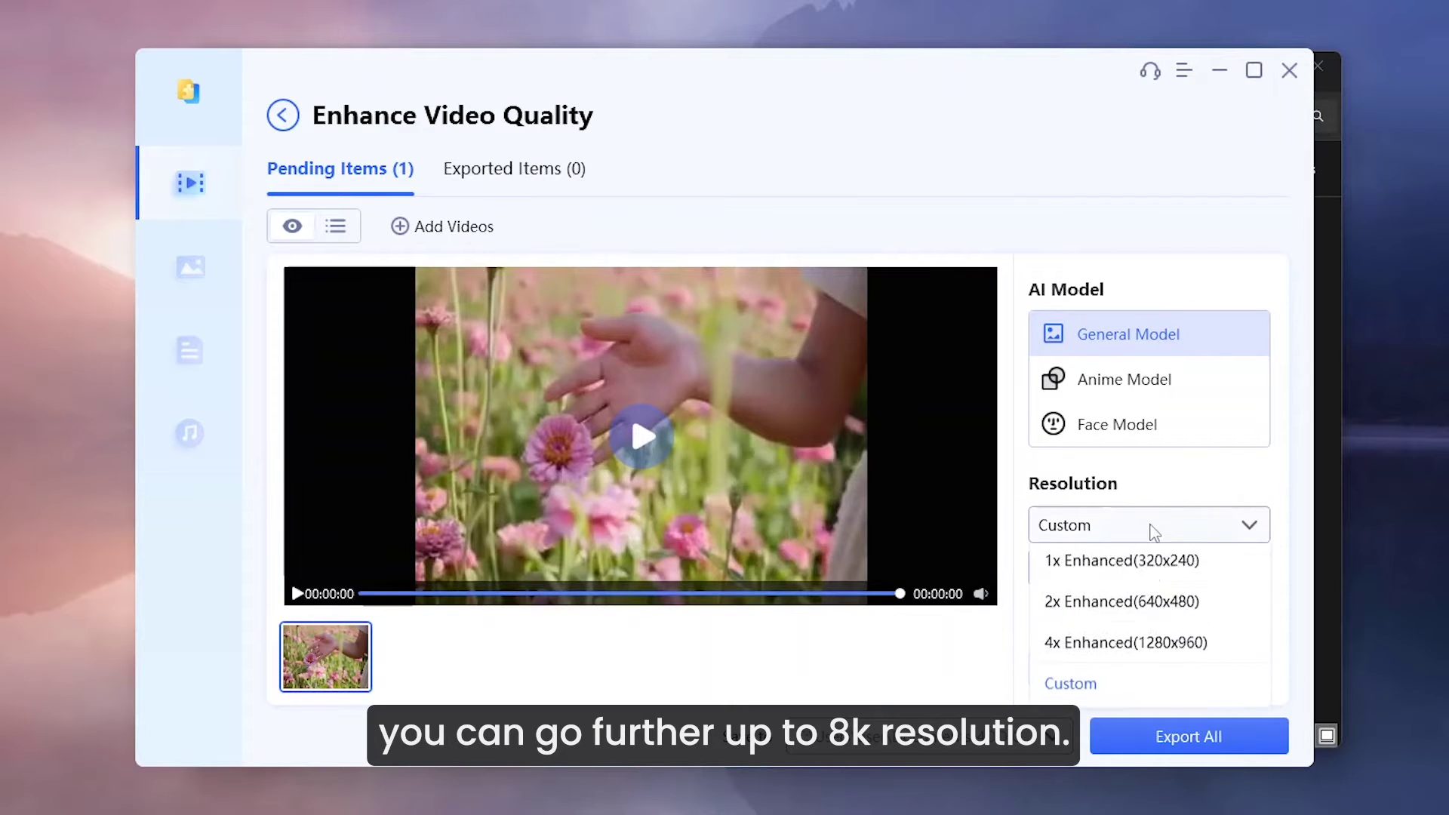
{"action": "left_click", "coordinate": [1129, 613]}
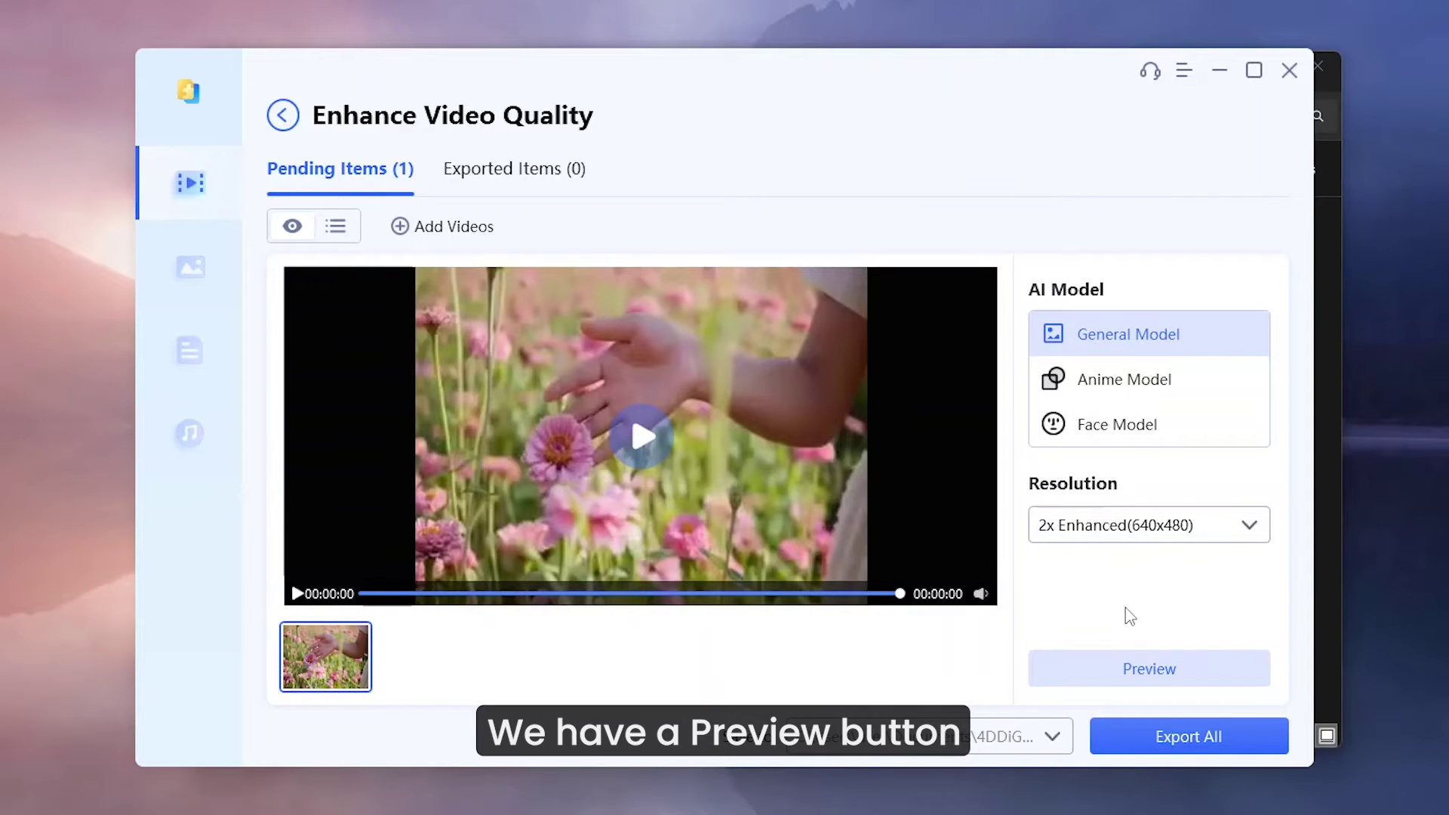
{"action": "left_click", "coordinate": [1130, 671]}
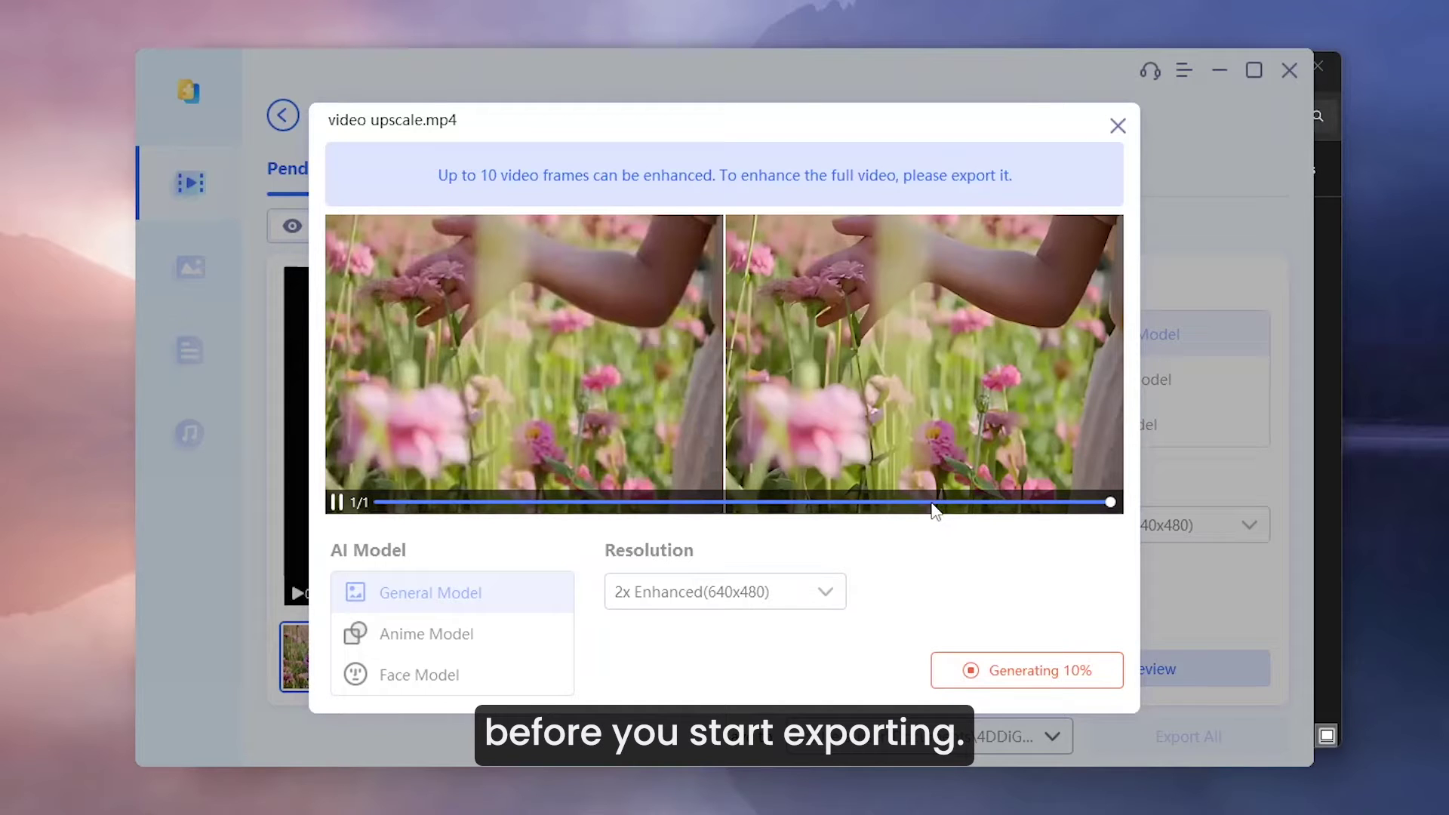
{"action": "left_click", "coordinate": [1117, 125]}
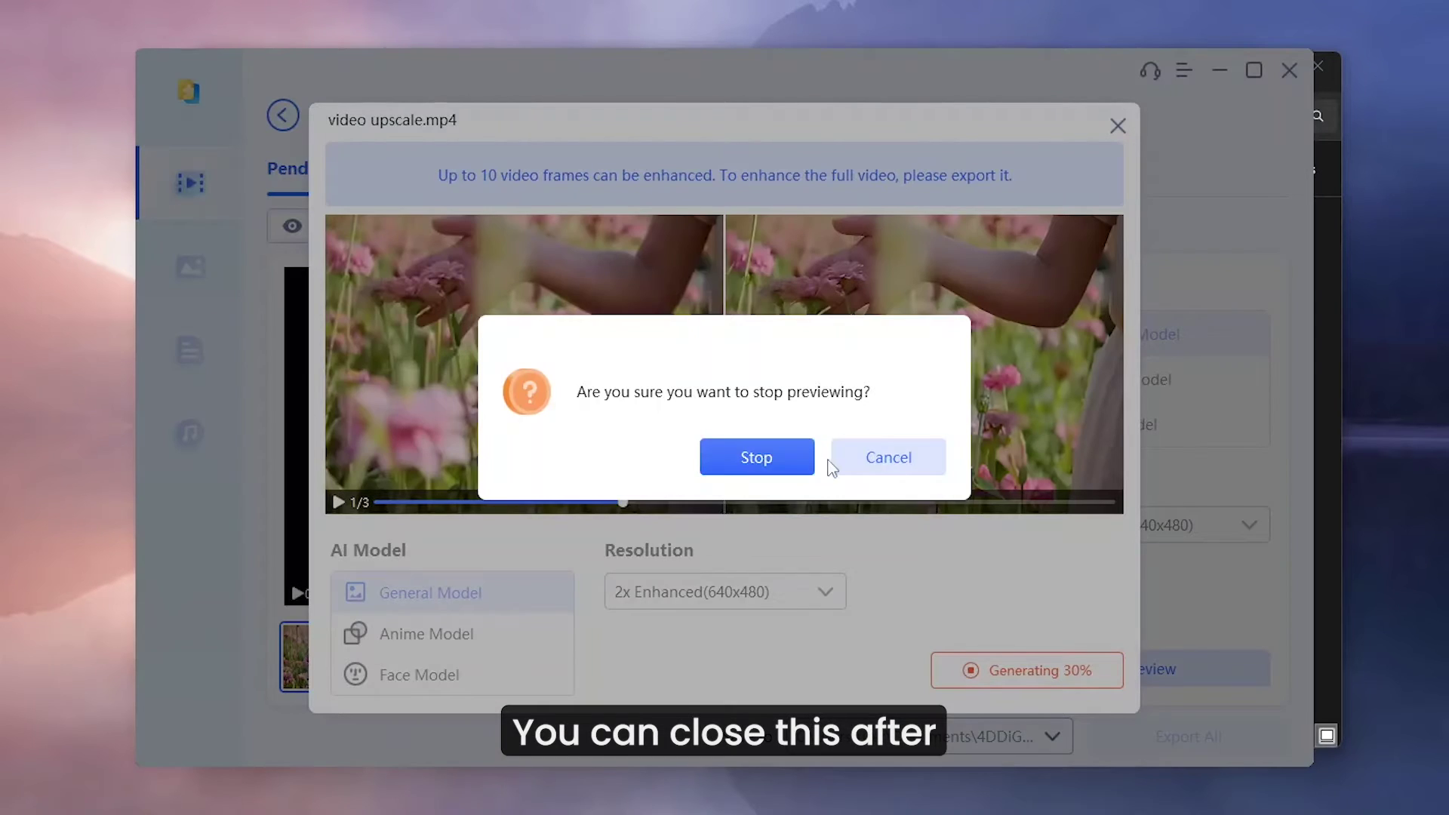
{"action": "left_click", "coordinate": [790, 456]}
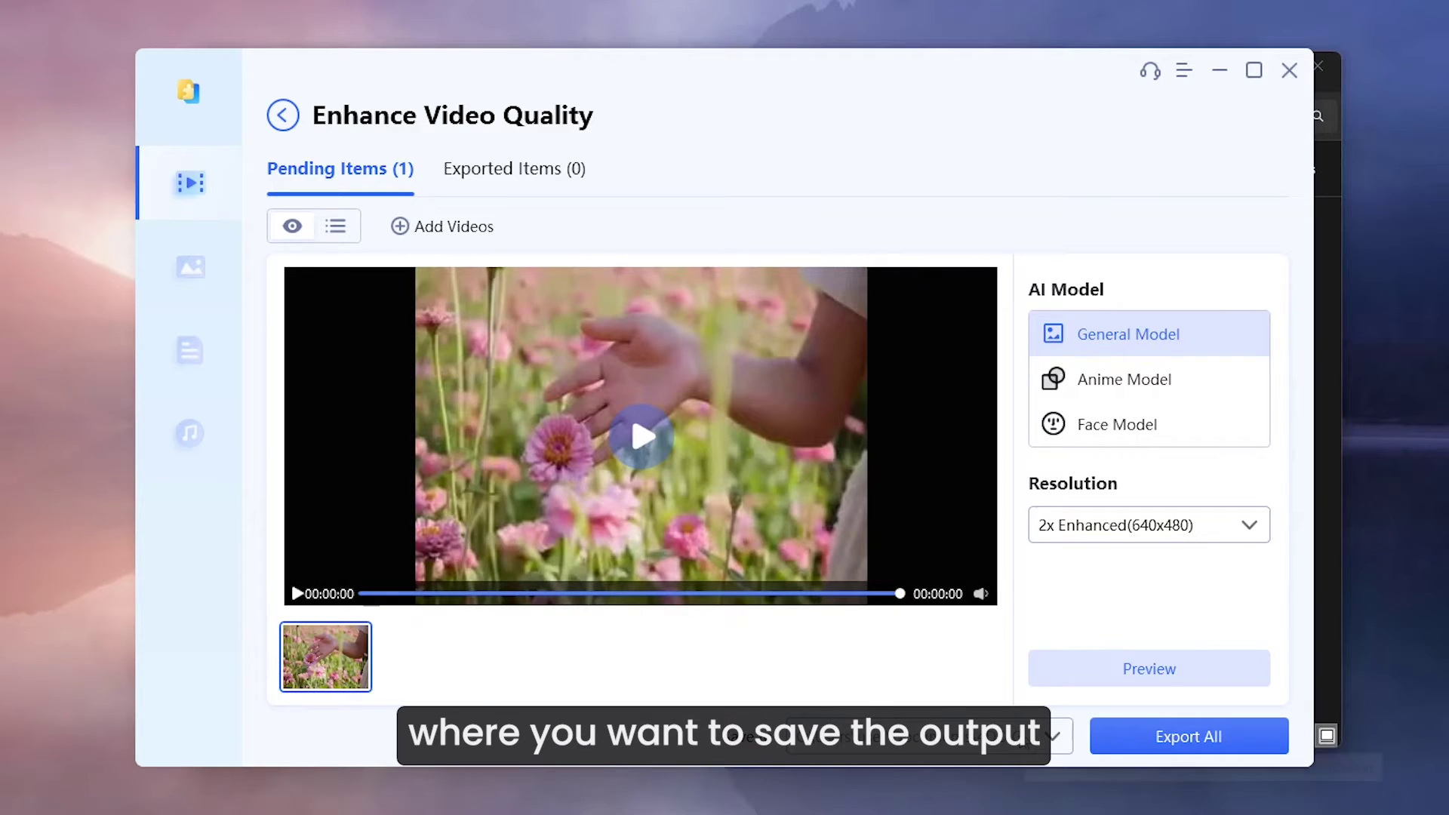
Step: Export the enhanced flower clip as video upscale.mp4
{"action": "left_click", "coordinate": [1188, 753]}
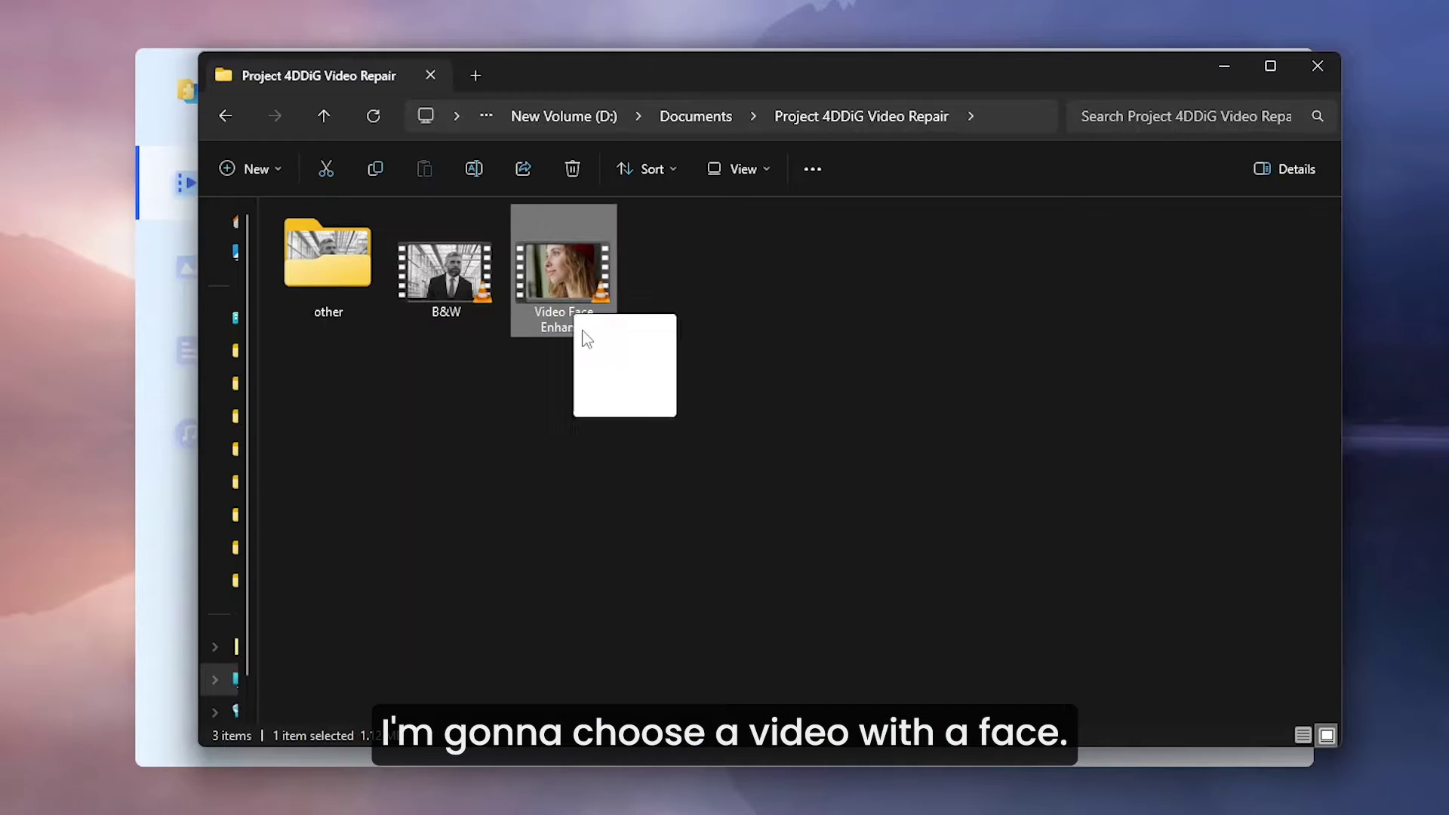
Step: Import the Video Face Enhance clip and switch enhancement to the Face Model
{"action": "left_click_drag", "start_coordinate": [579, 317], "coordinate": [668, 386]}
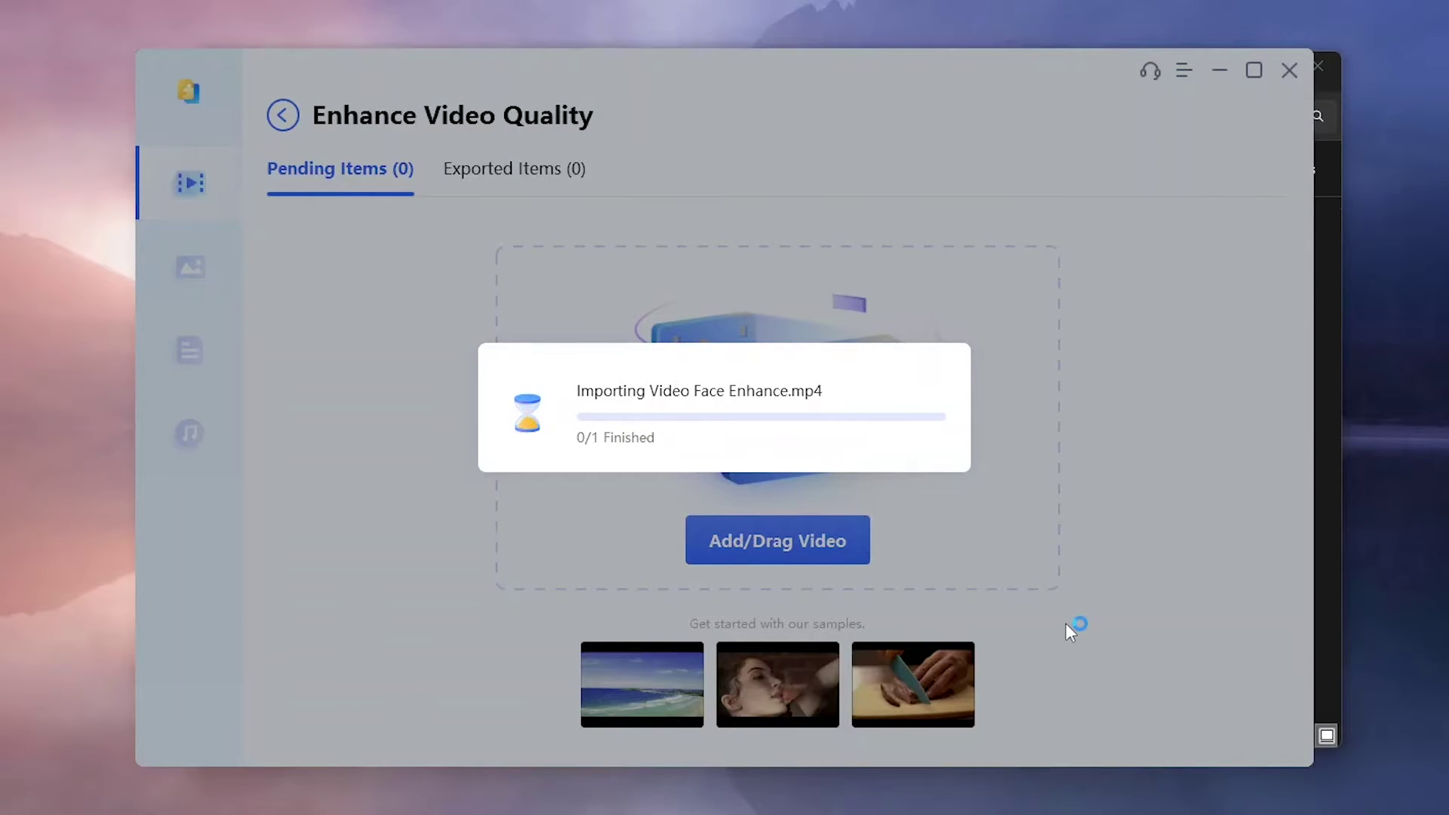
{"action": "left_click", "coordinate": [920, 457]}
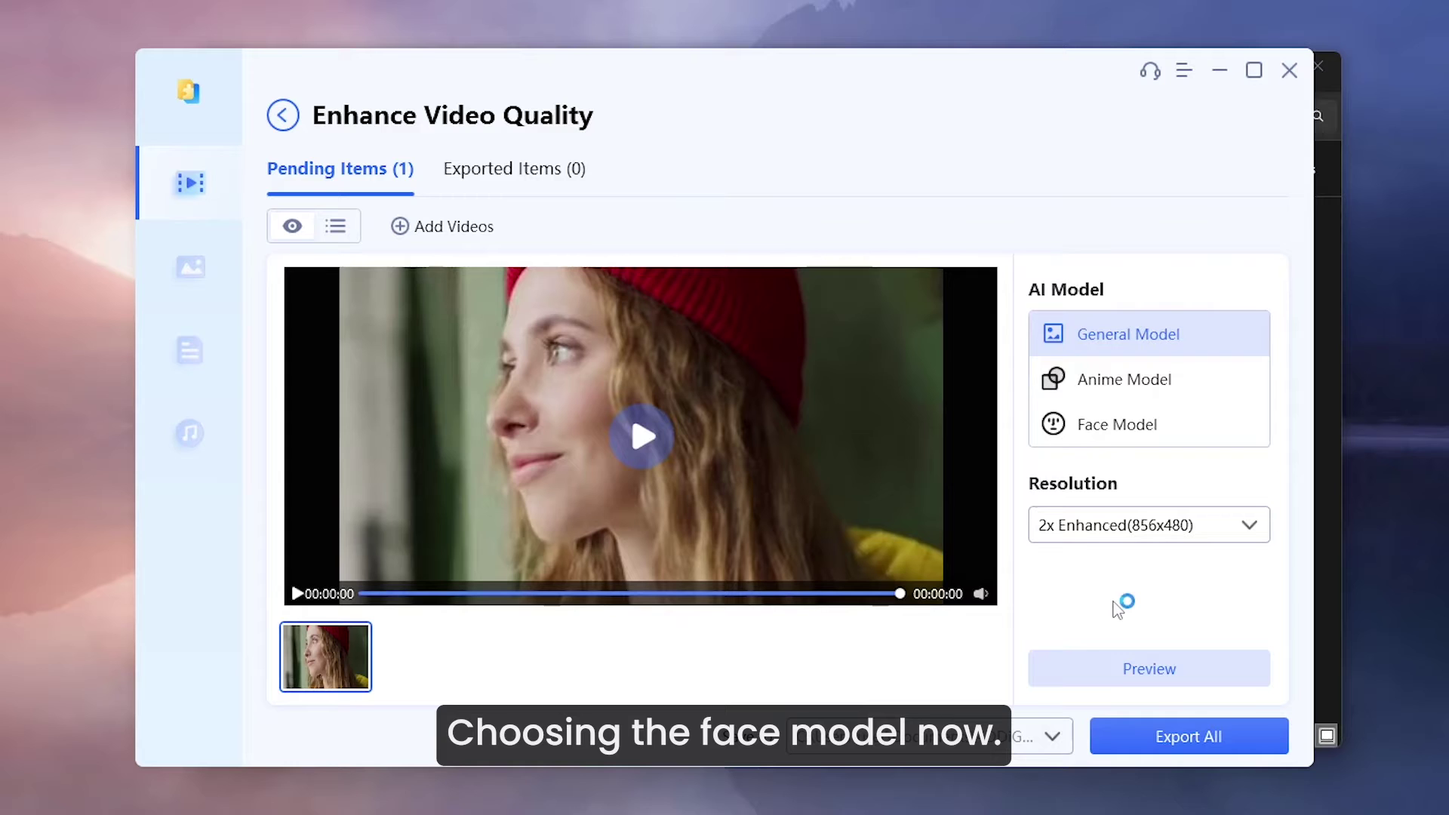
{"action": "left_click", "coordinate": [1107, 430]}
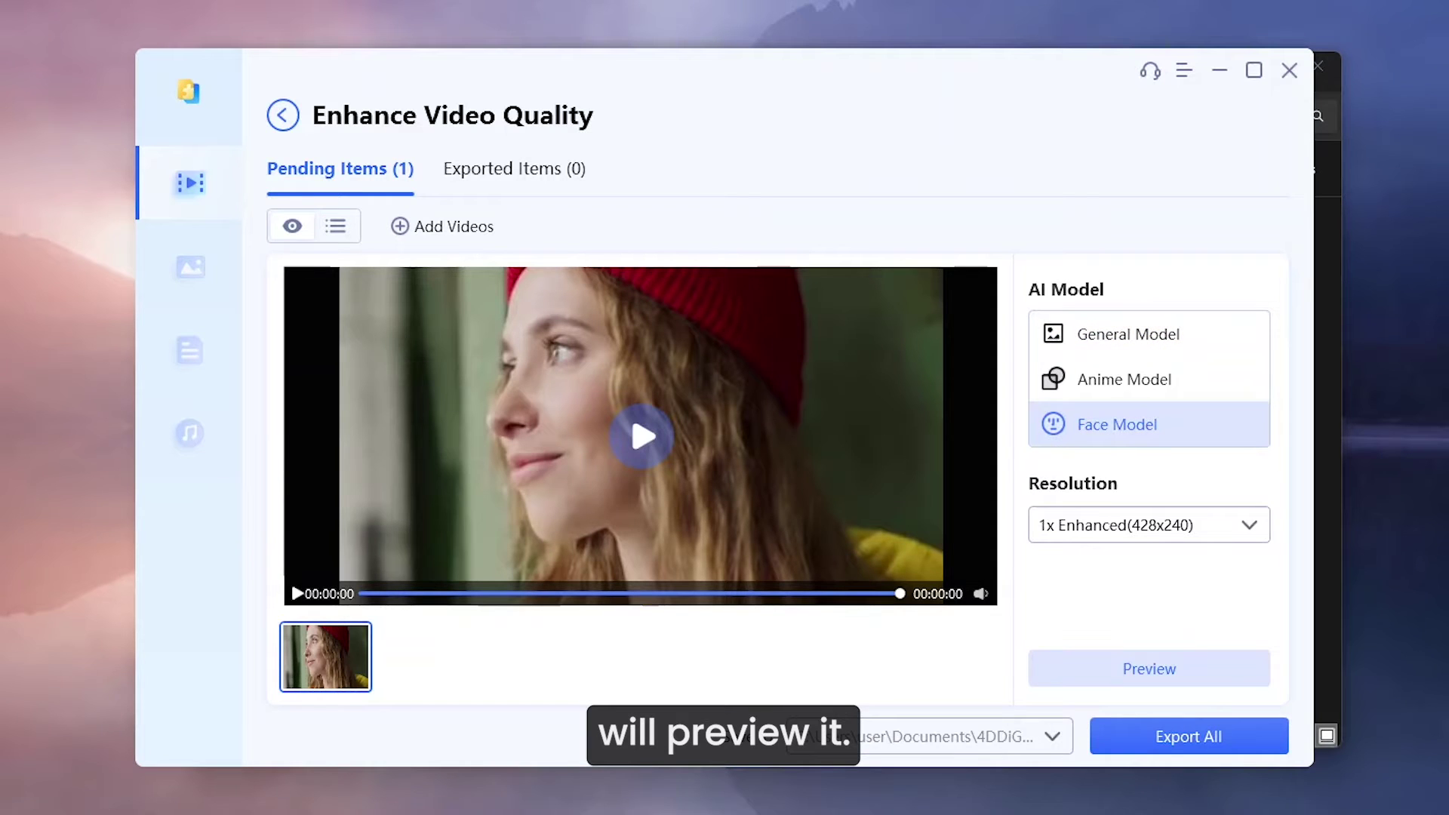
Step: Start a face-enhanced preview, then close it and confirm stopping
{"action": "left_click", "coordinate": [1141, 669]}
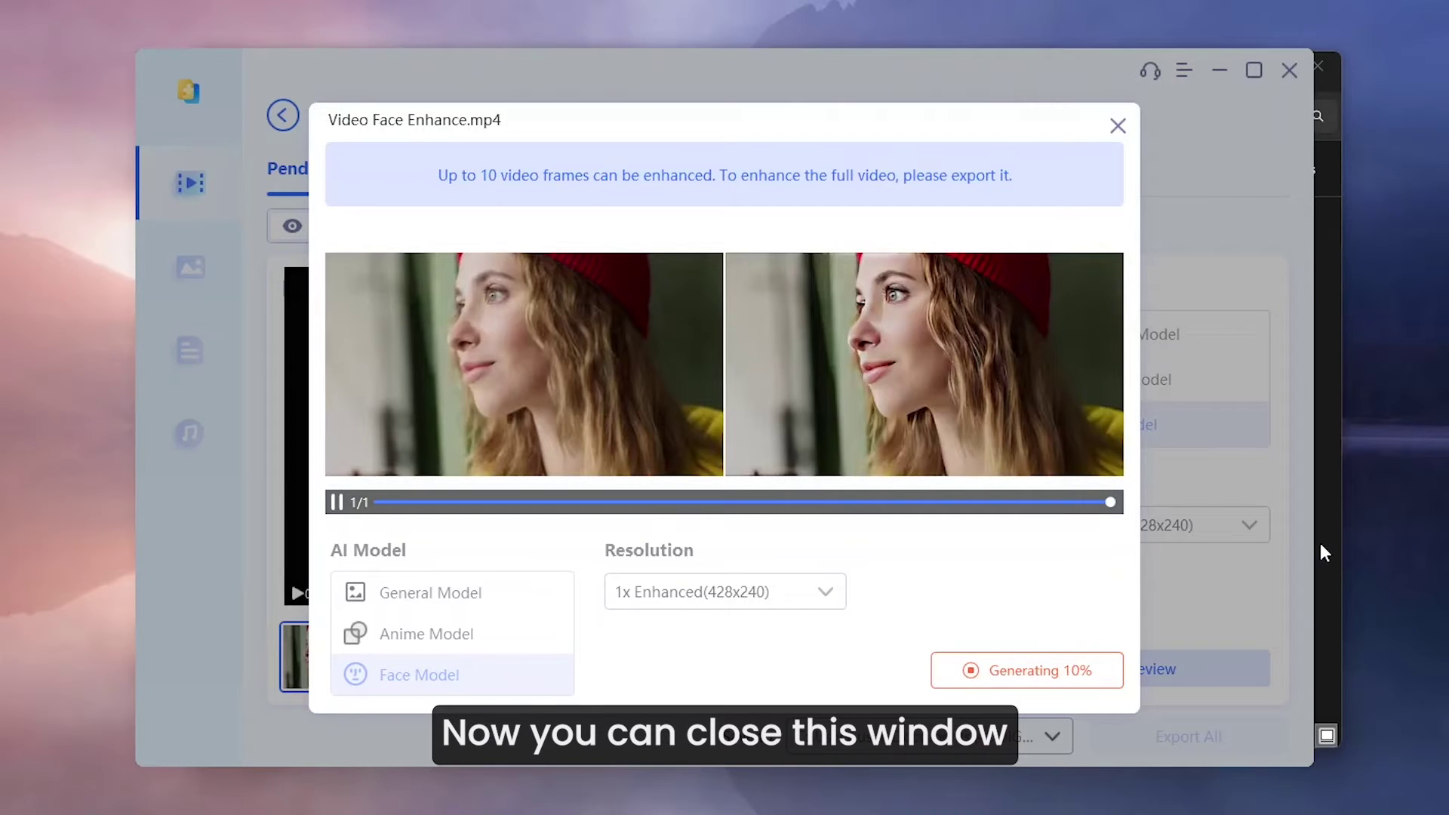
{"action": "left_click", "coordinate": [1117, 129]}
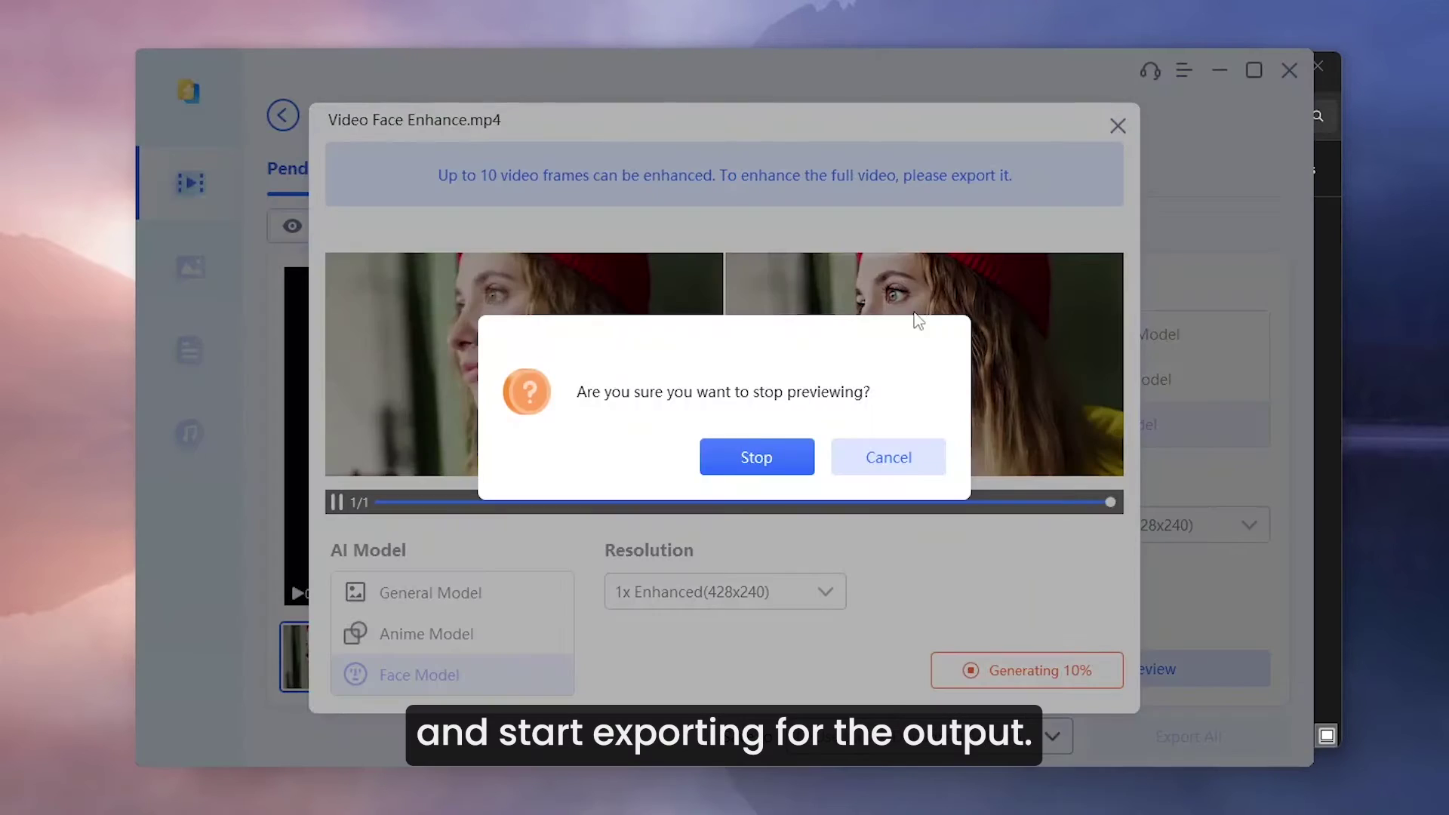
{"action": "left_click", "coordinate": [756, 457]}
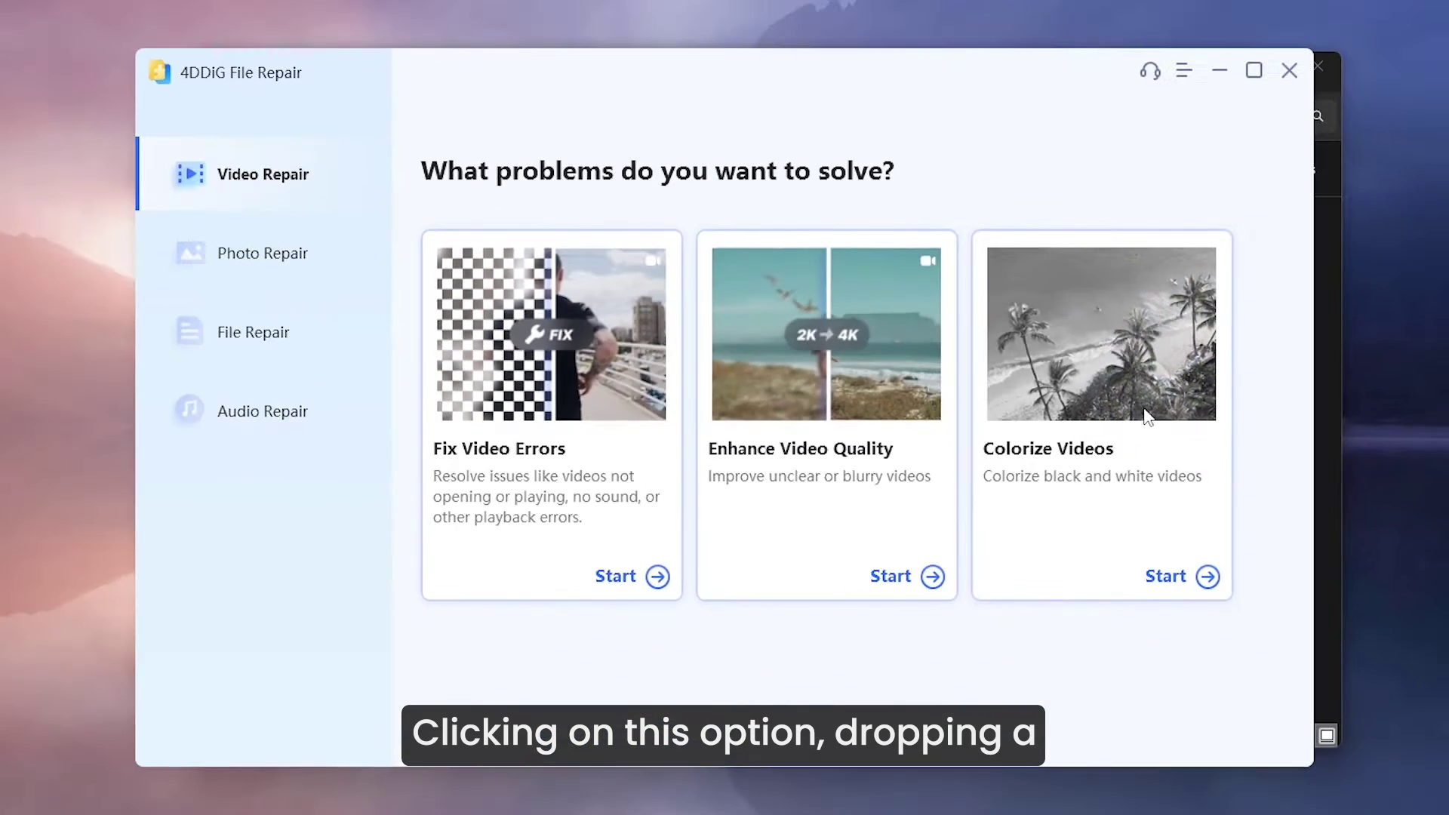
Step: Load B&W.mp4 into Colorize Videos and turn on Face Detection
{"action": "left_click", "coordinate": [1087, 426]}
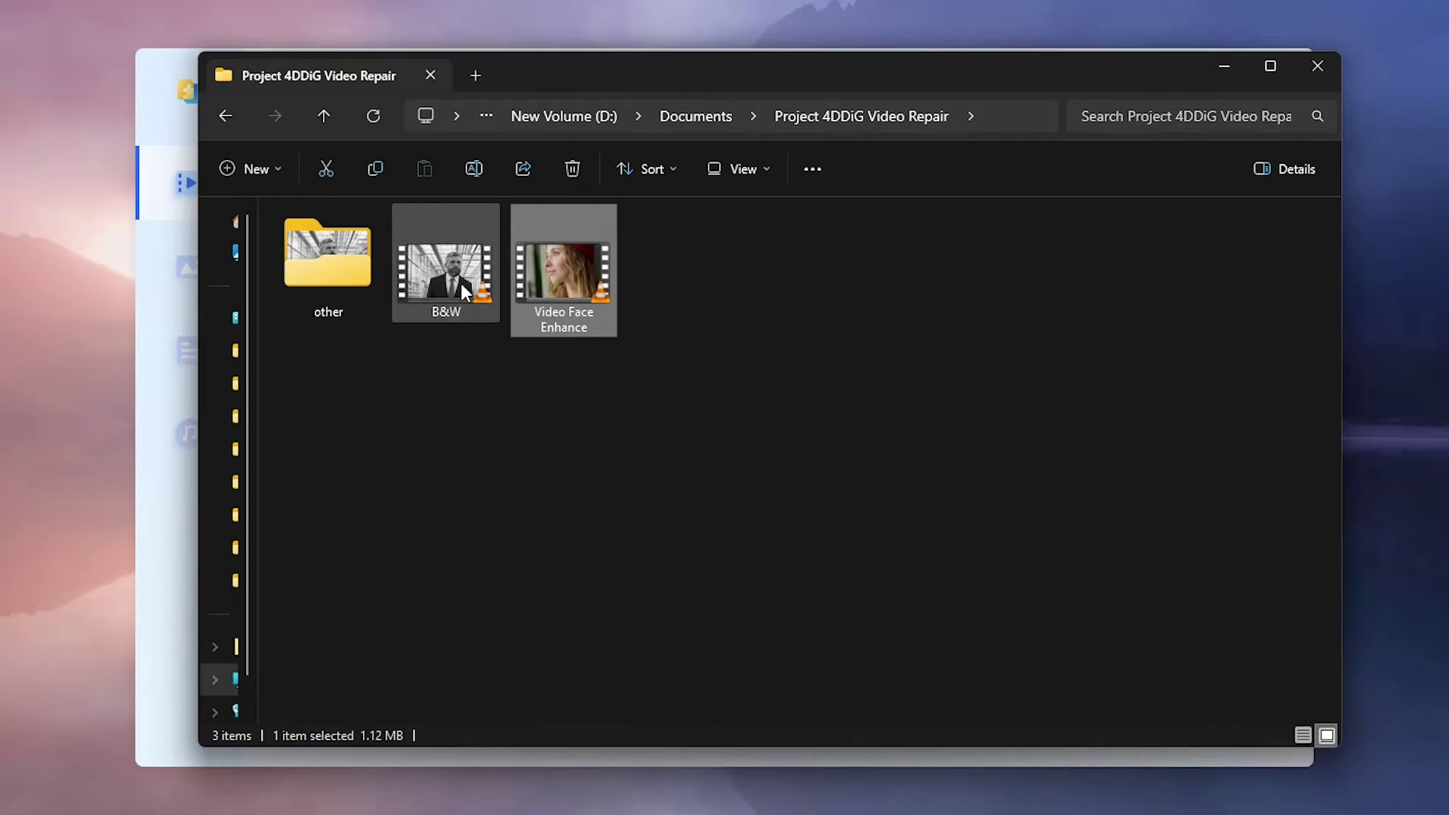
{"action": "left_click_drag", "start_coordinate": [460, 283], "coordinate": [487, 375]}
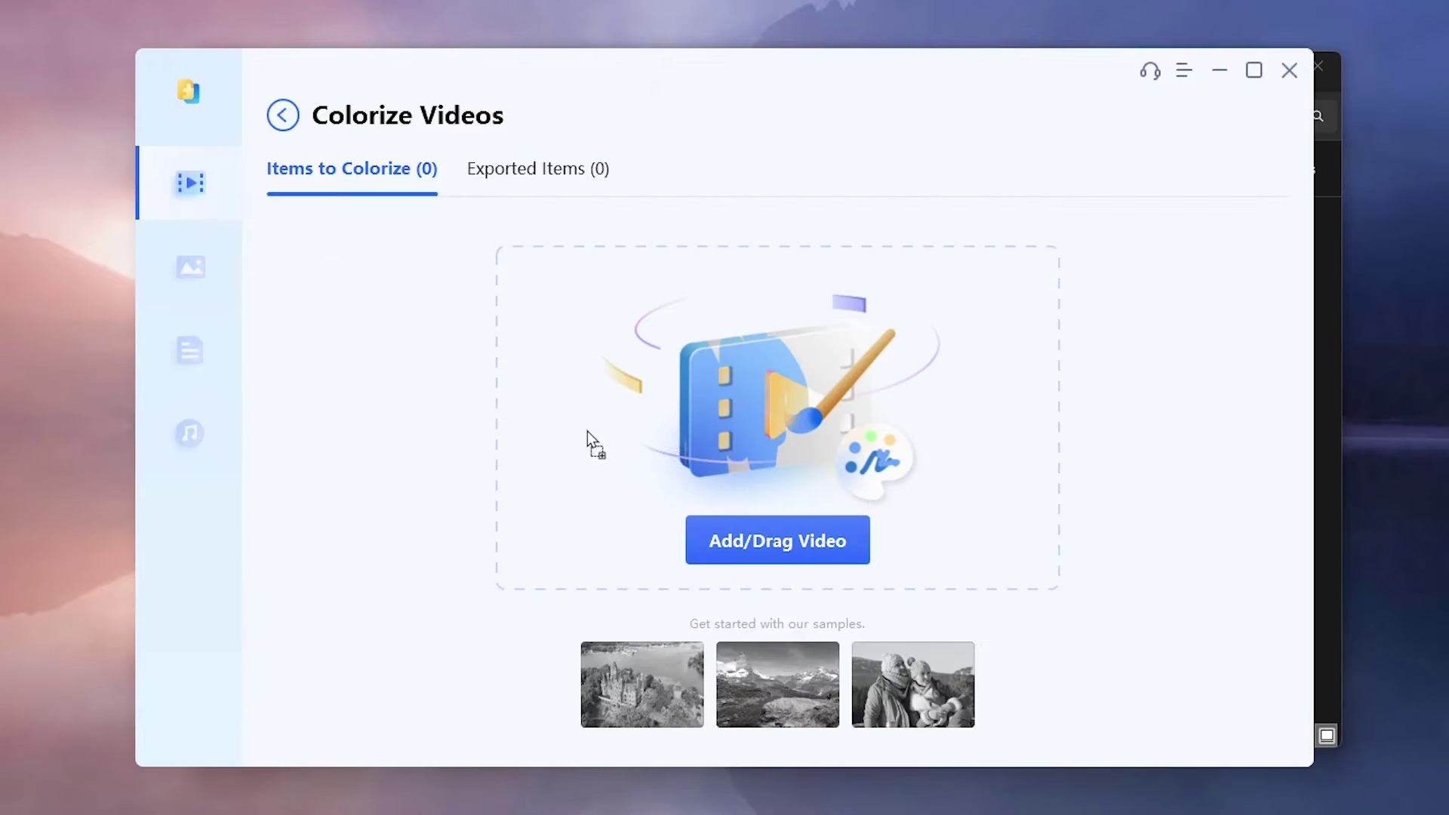
{"action": "left_click_drag", "start_coordinate": [587, 431], "coordinate": [850, 504]}
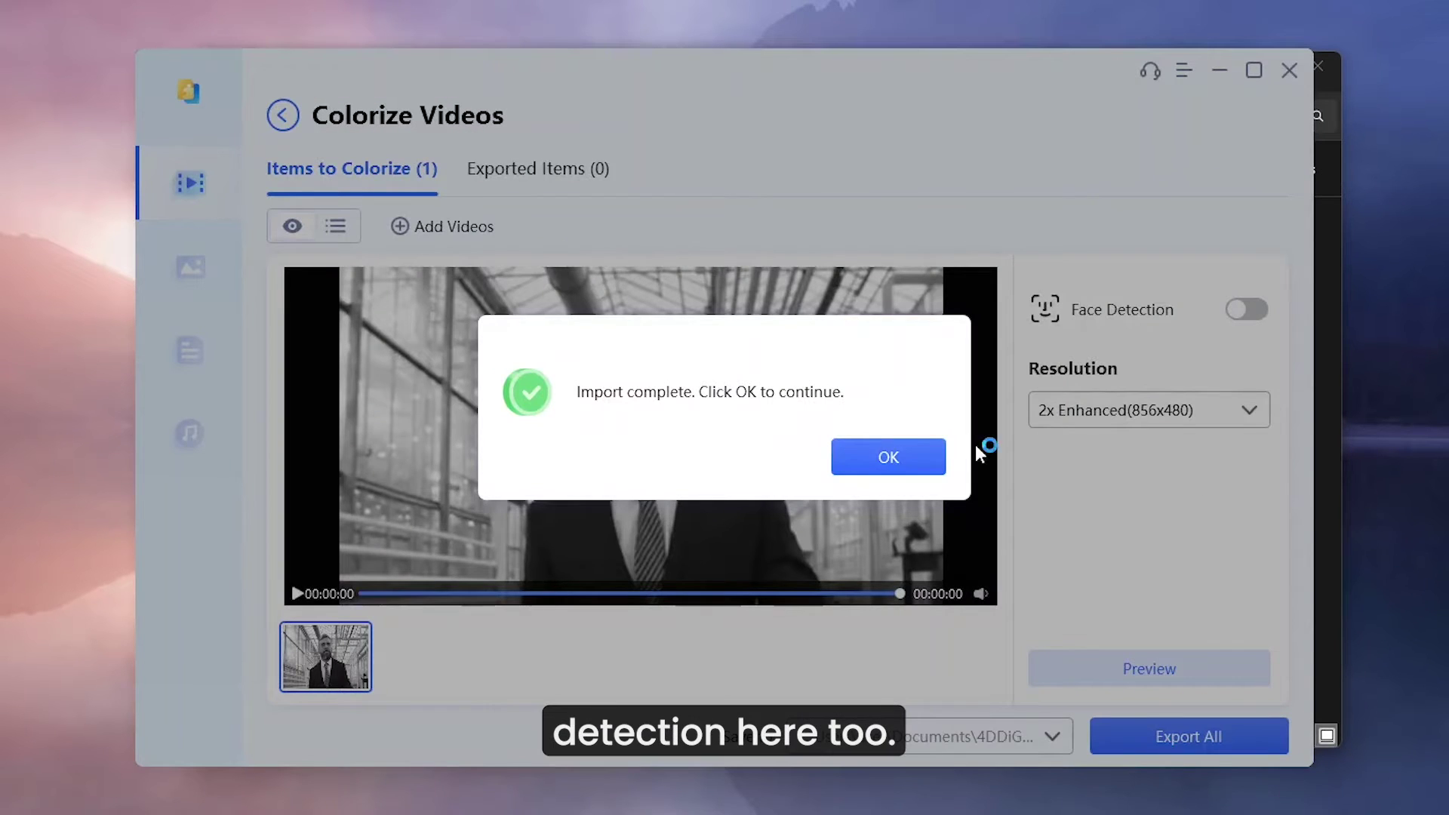
{"action": "left_click", "coordinate": [889, 456]}
{"action": "left_click", "coordinate": [1250, 319]}
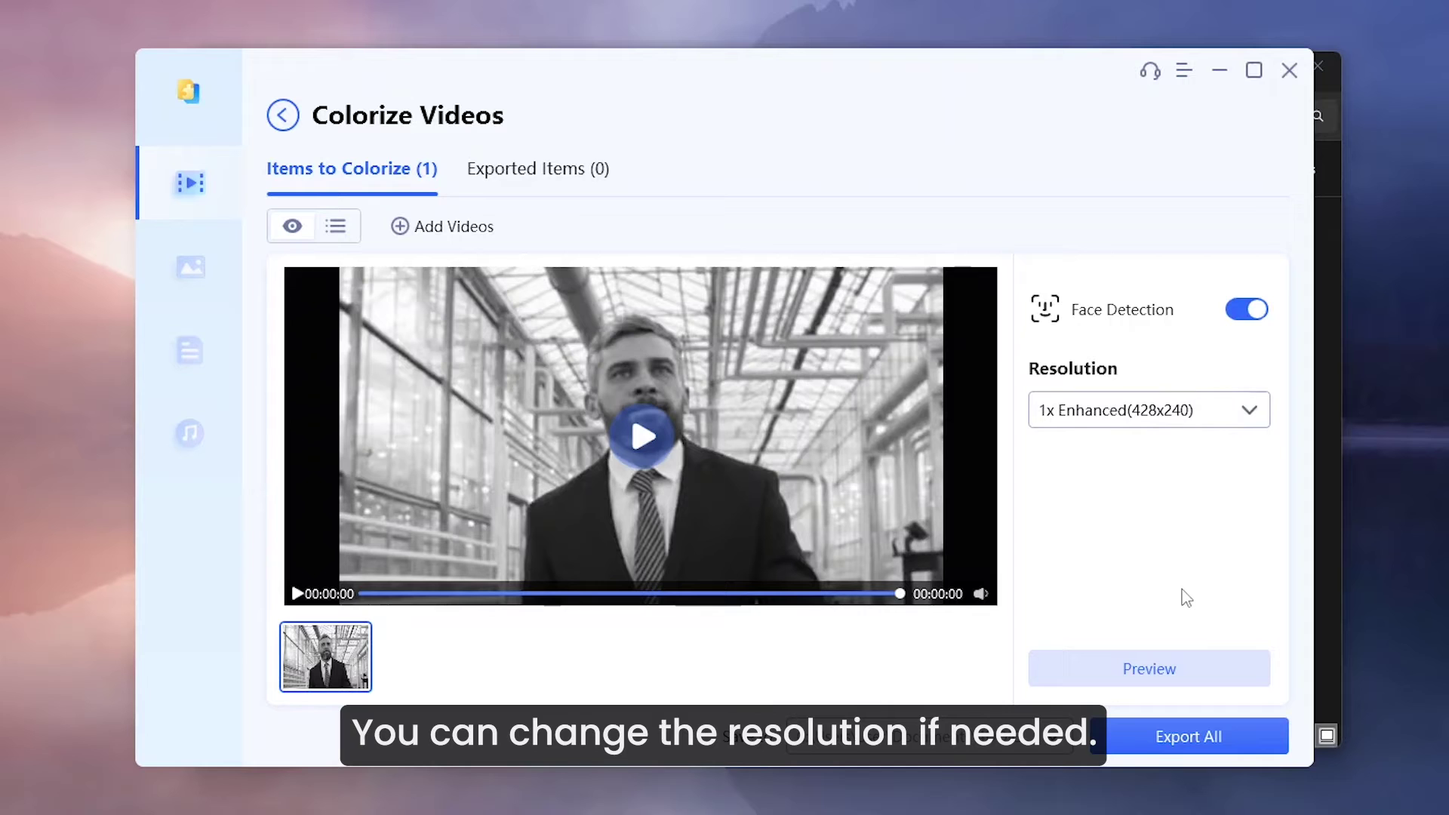
Step: Generate a colorized preview of B&W.mp4 with Face Detection on
{"action": "left_click", "coordinate": [1157, 667]}
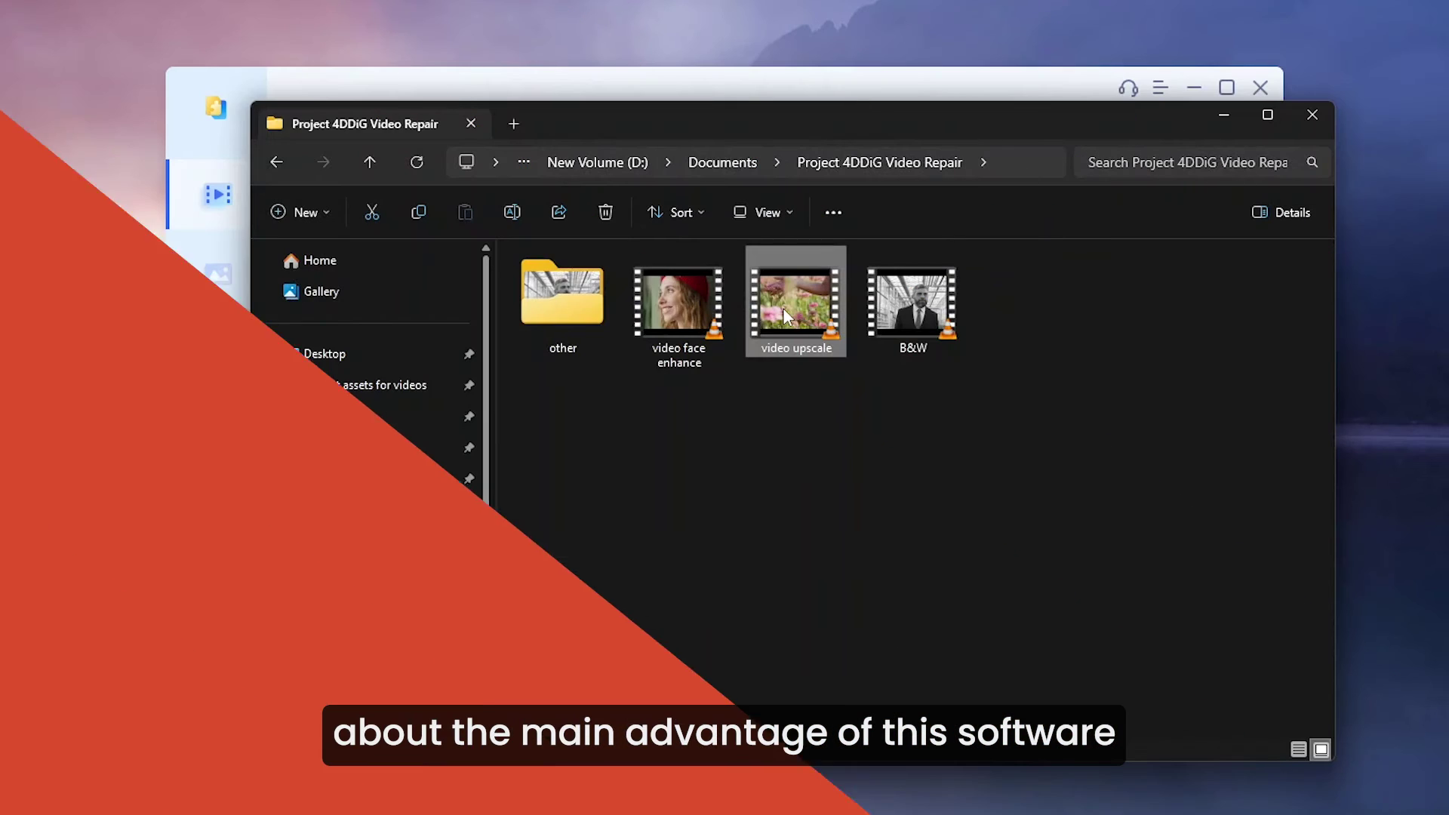
Step: Drop the 'video upscale' file from File Explorer into the Enhance Video Quality page
{"action": "left_click_drag", "start_coordinate": [791, 307], "coordinate": [874, 454]}
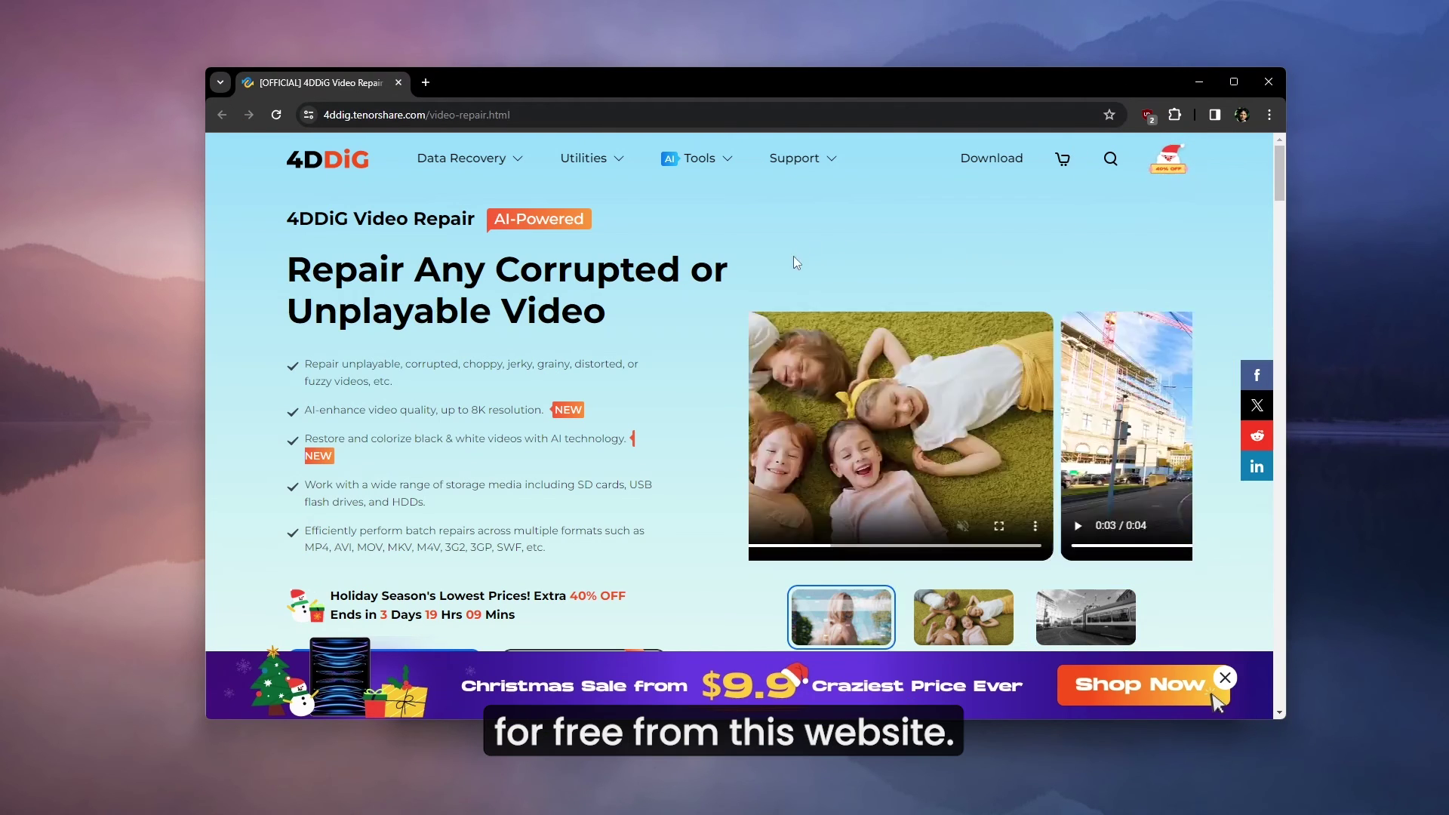
{"action": "scroll", "coordinate": [727, 314], "scroll_direction": "down", "scroll_amount": 9}
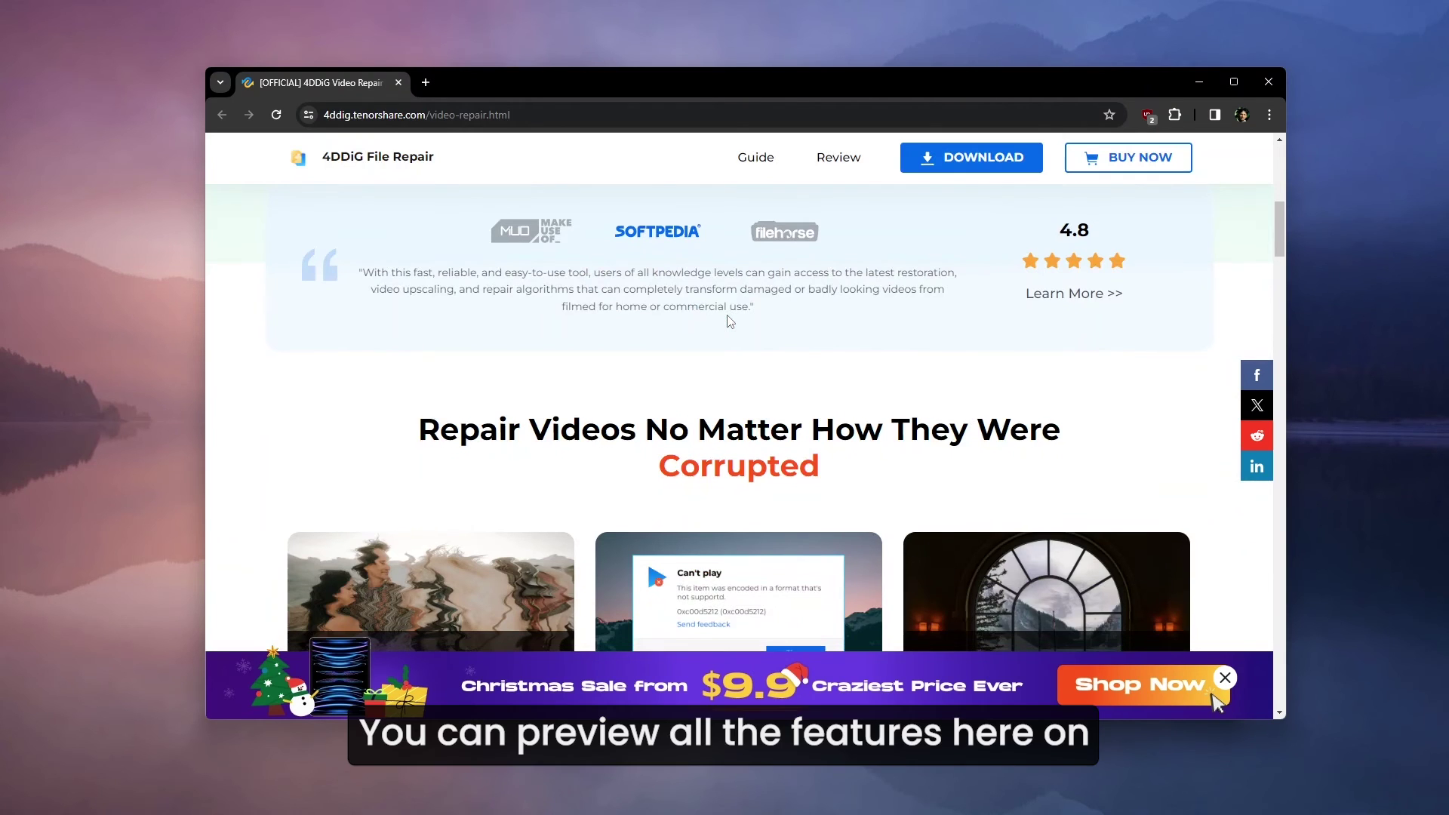
{"action": "scroll", "coordinate": [729, 321], "scroll_direction": "down", "scroll_amount": 2}
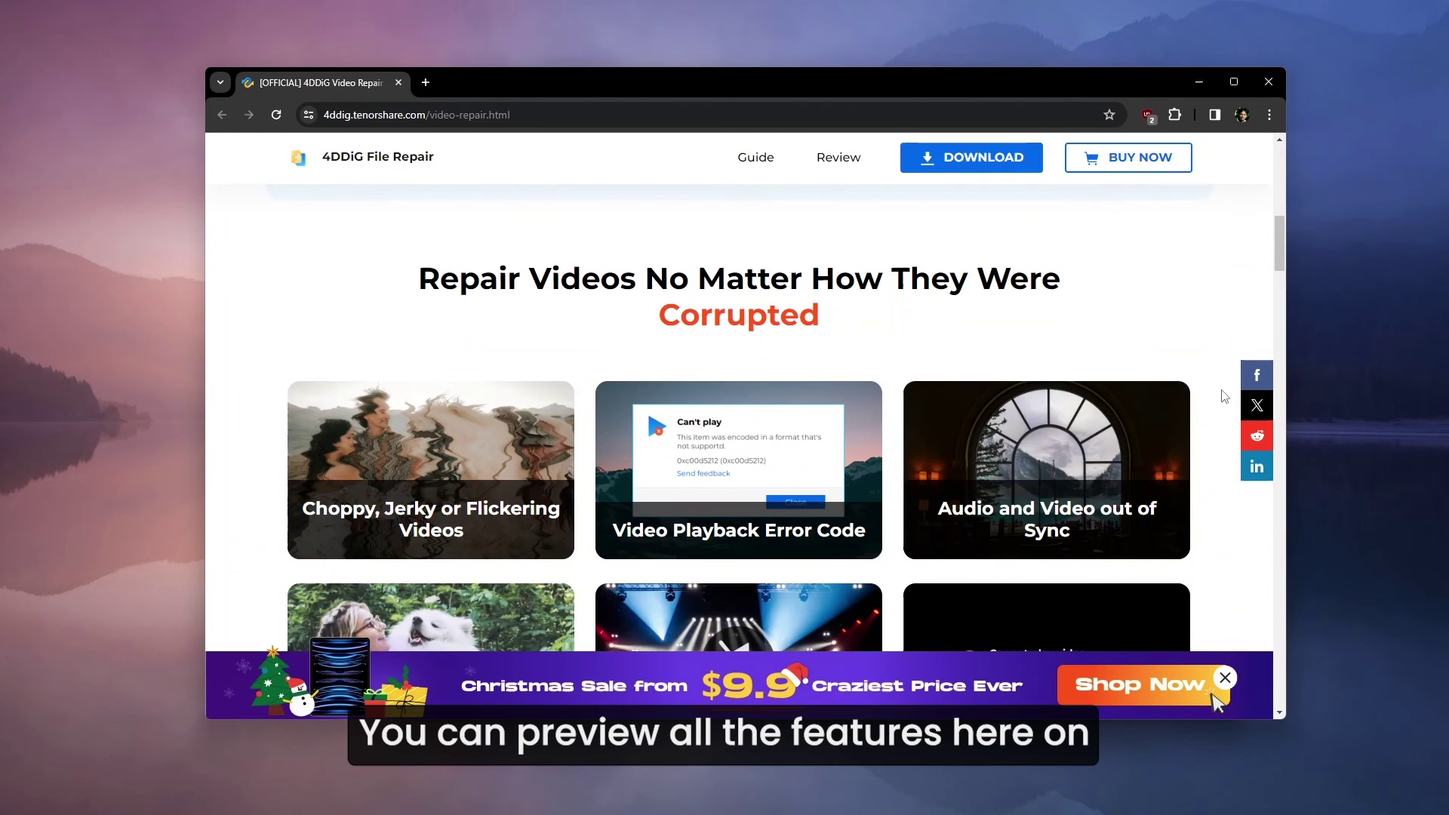
{"action": "scroll", "coordinate": [1224, 397], "scroll_direction": "down", "scroll_amount": 3}
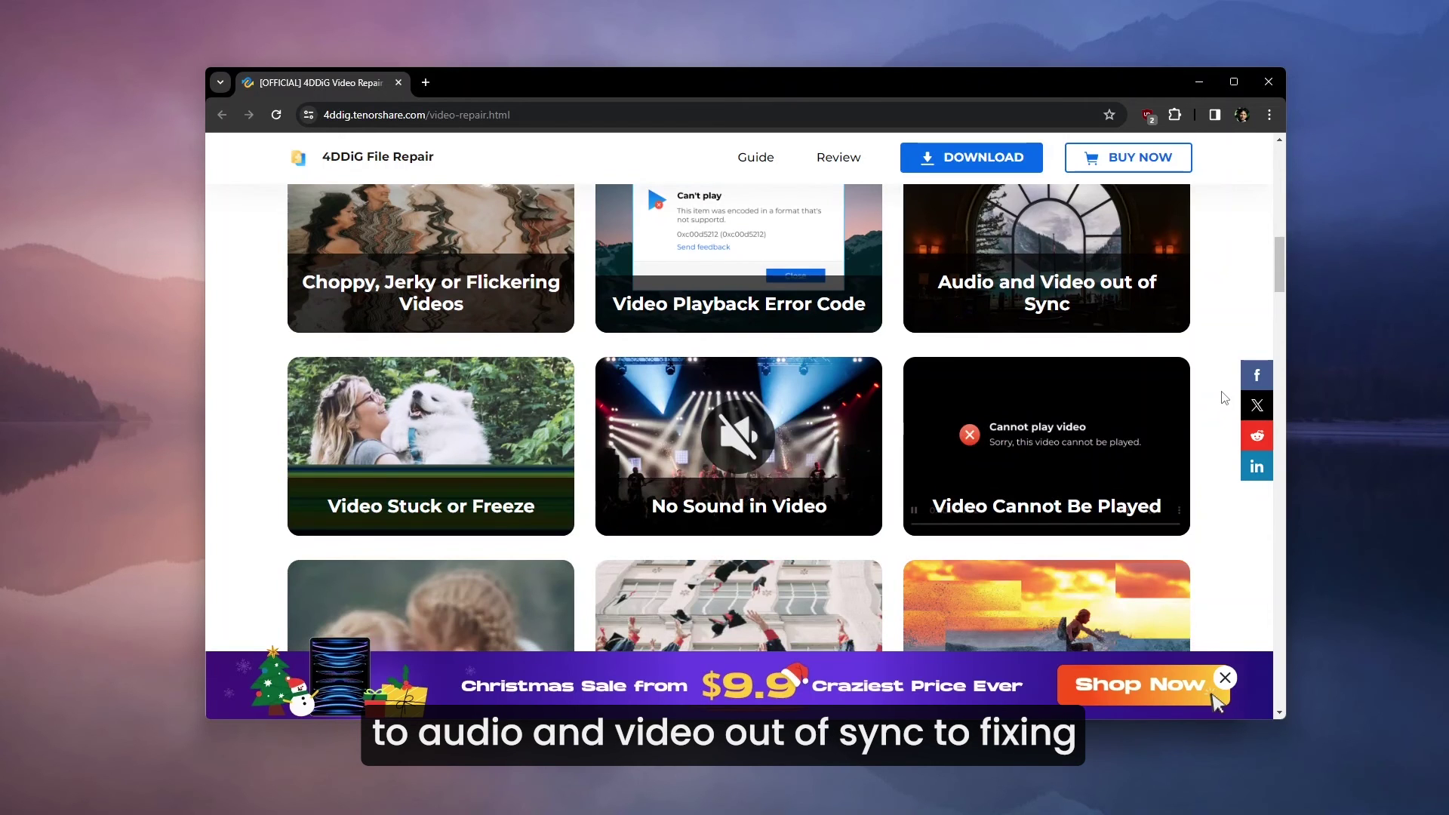
{"action": "scroll", "coordinate": [1224, 398], "scroll_direction": "down", "scroll_amount": 8}
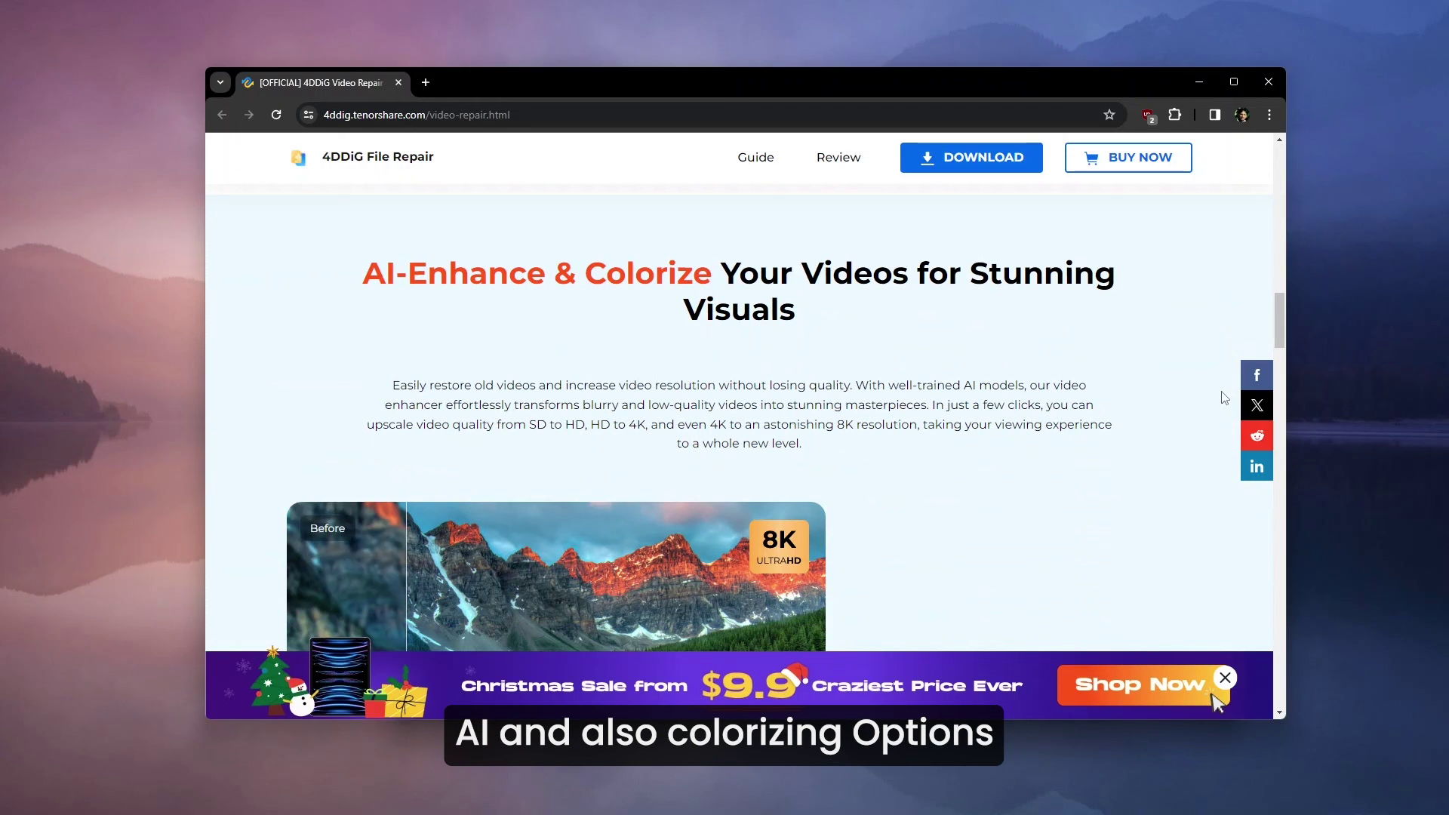
{"action": "scroll", "coordinate": [1225, 397], "scroll_direction": "down", "scroll_amount": 3}
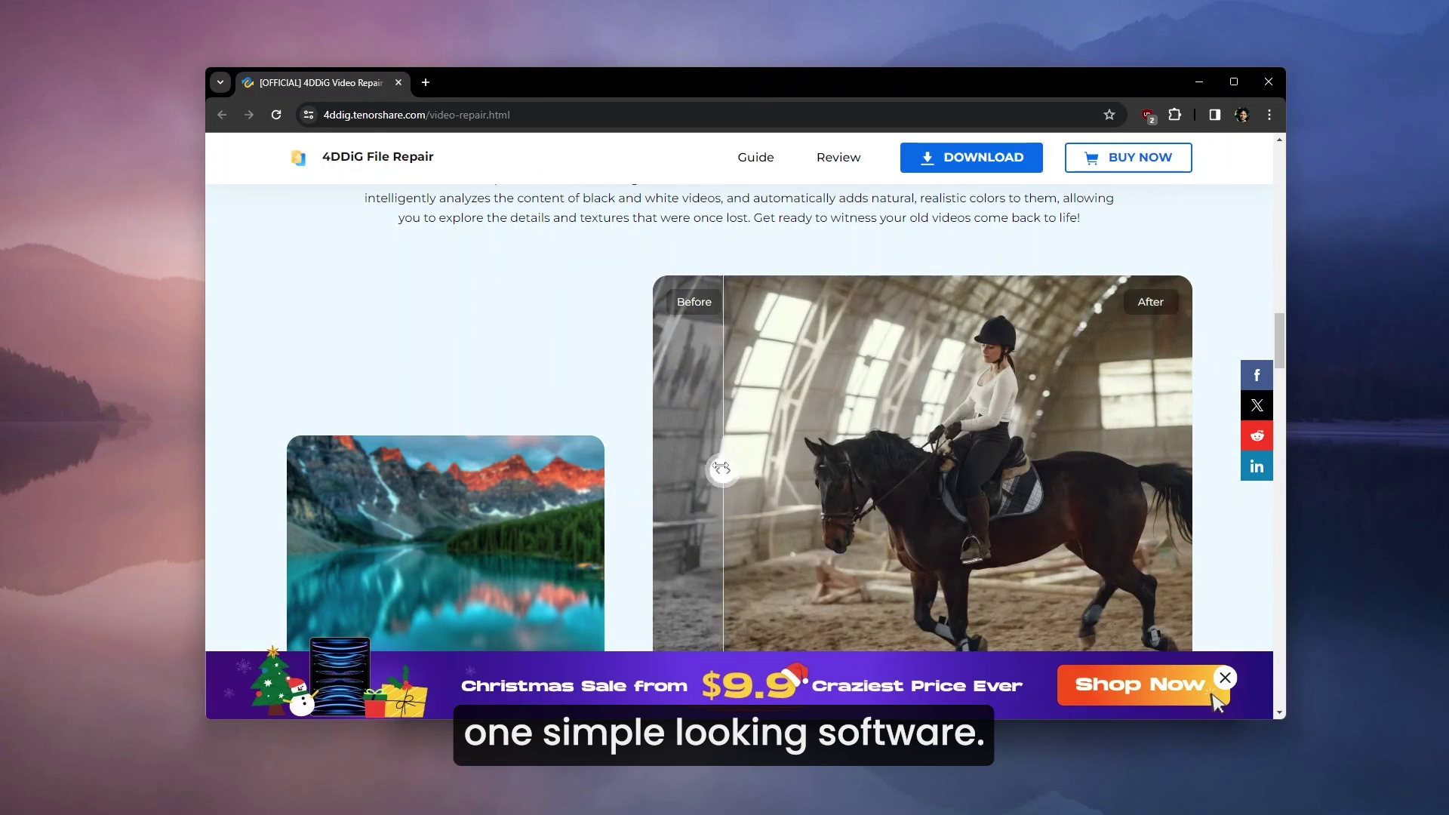
{"action": "scroll", "coordinate": [1232, 424], "scroll_direction": "down", "scroll_amount": 10}
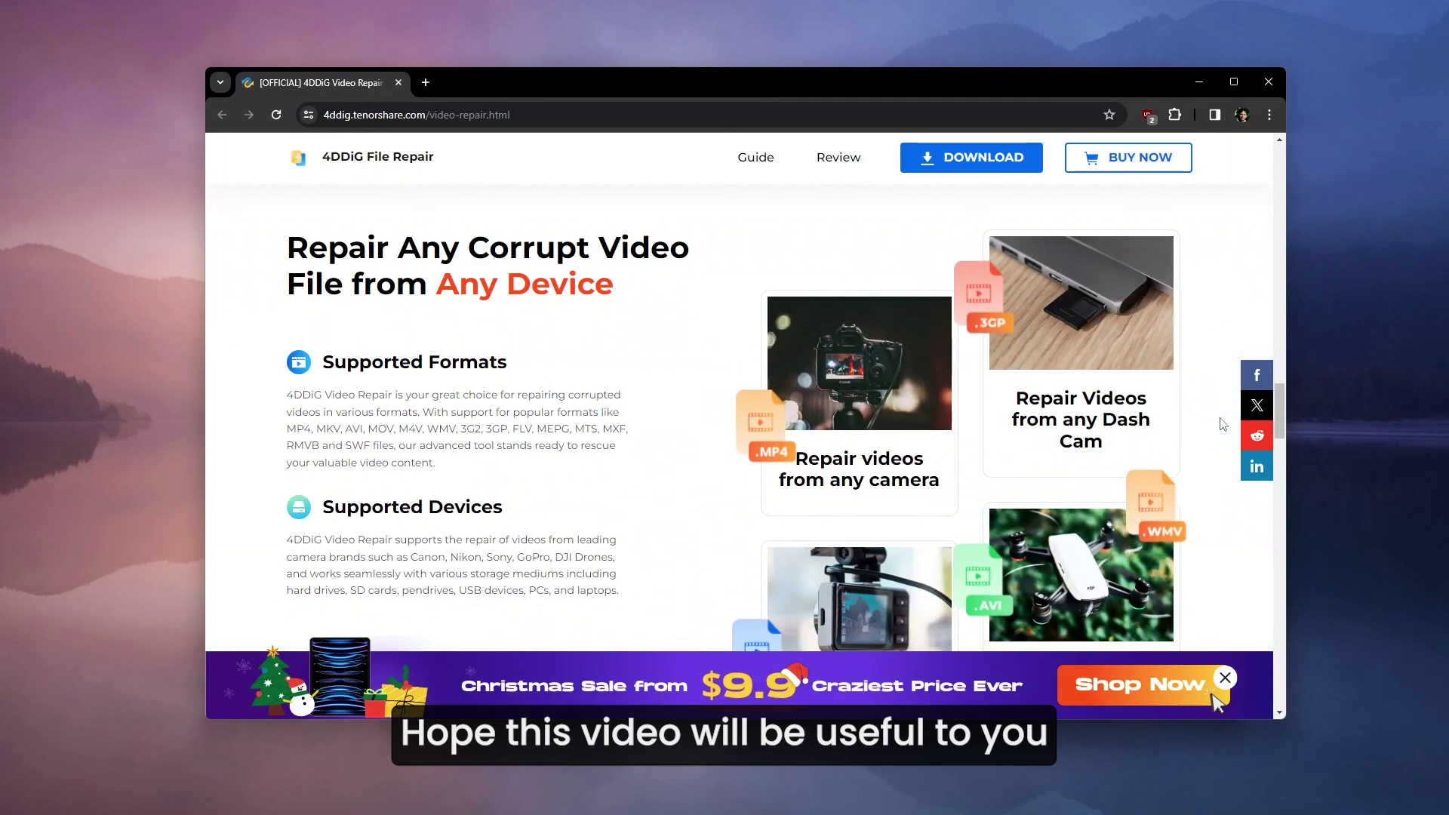
{"action": "scroll", "coordinate": [1223, 424], "scroll_direction": "down", "scroll_amount": 10}
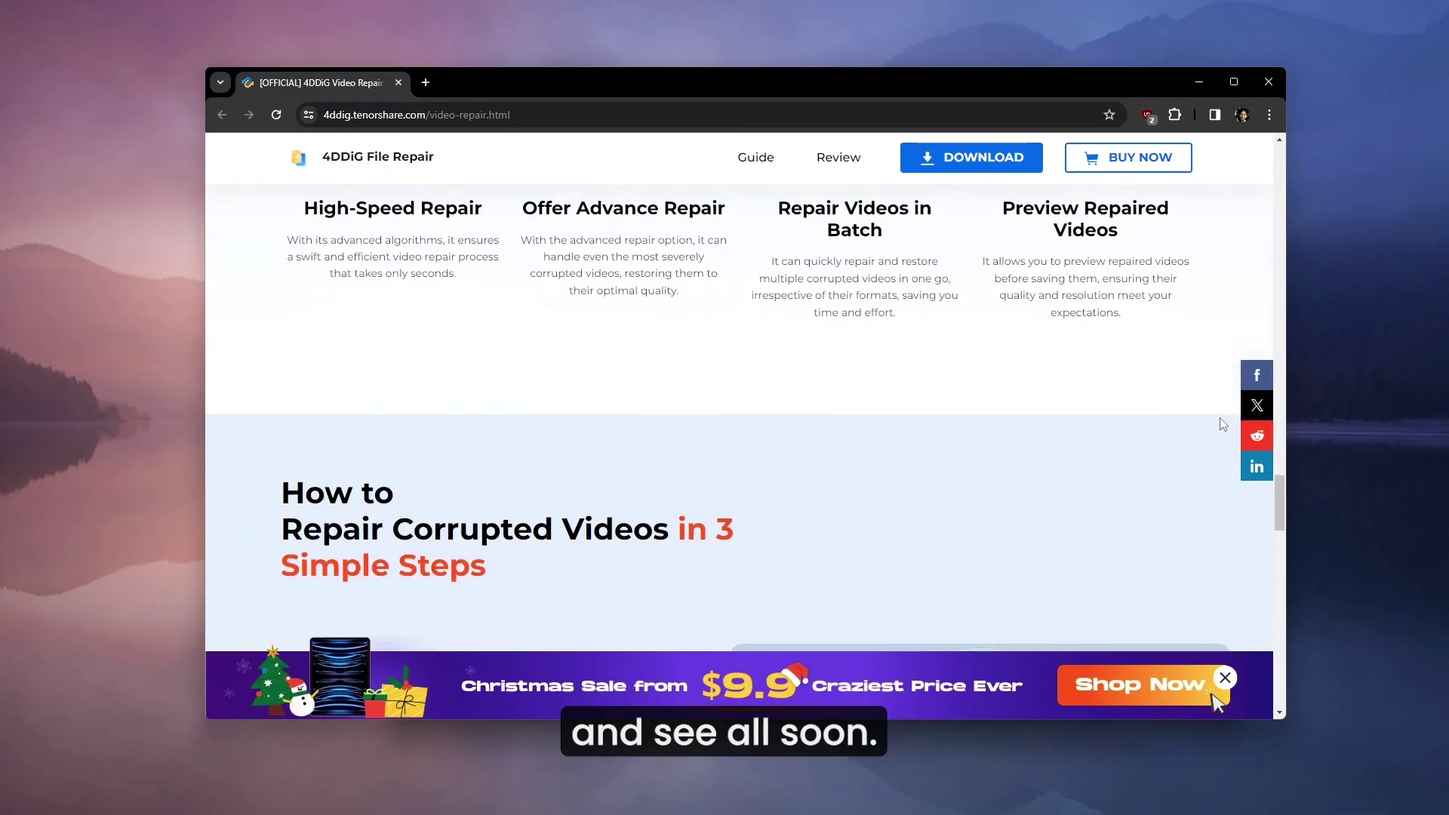
{"action": "scroll", "coordinate": [1224, 423], "scroll_direction": "up", "scroll_amount": 20}
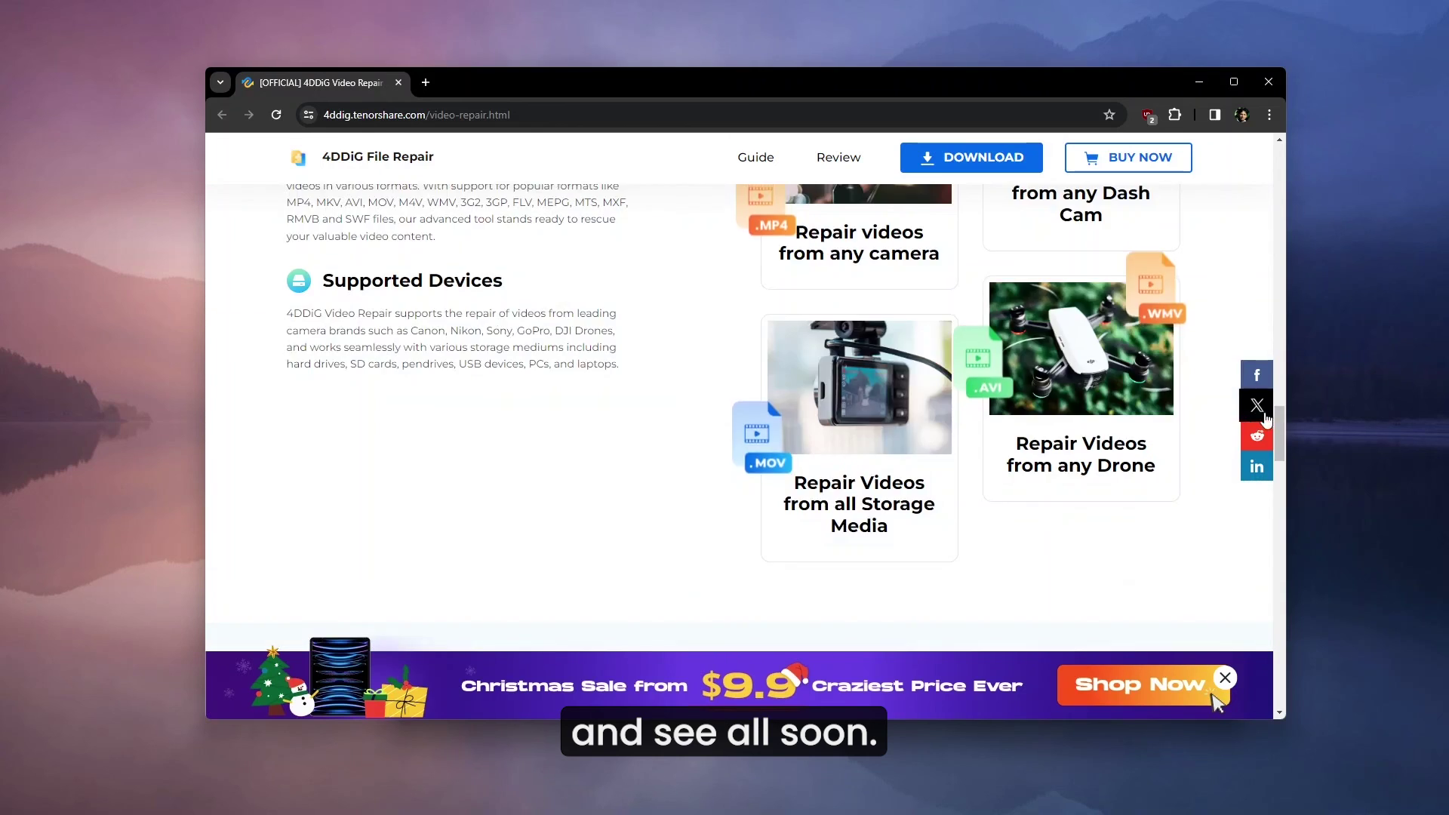